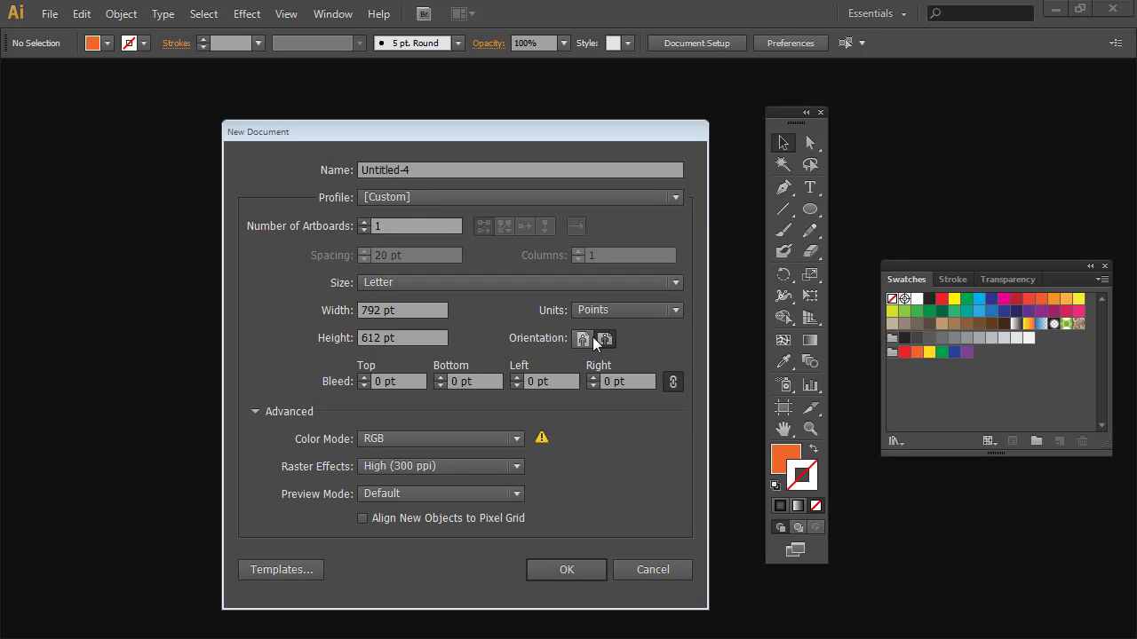
Create a Letter-size landscape RGB document of 792 by 612 pt and narrow its window so the artboard sits clear of the floating panels
click(565, 571)
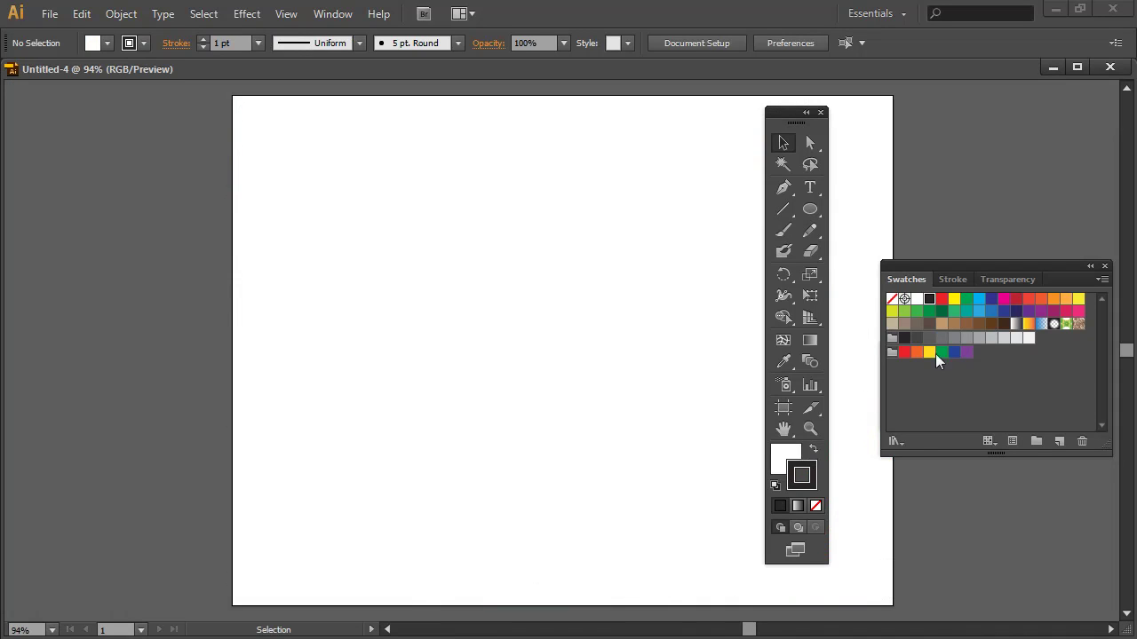
drag(1134, 201, 730, 265)
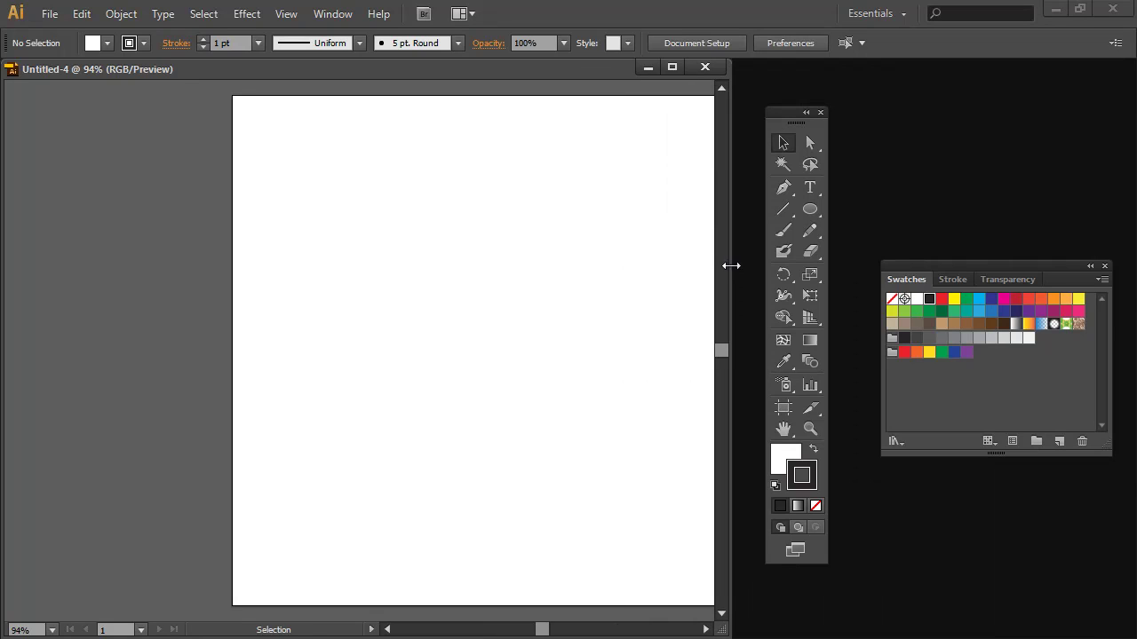
drag(443, 342, 223, 330)
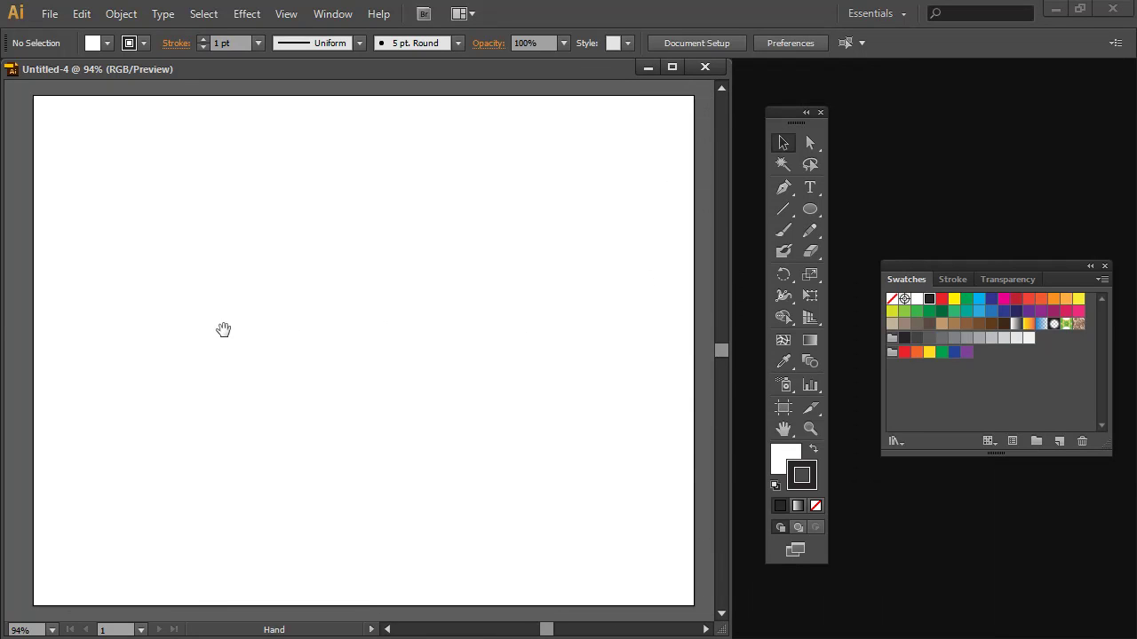
Draw a tall, narrow ellipse near the artboard's upper middle with a purple fill and a 4 pt stroke
click(810, 208)
drag(325, 139, 356, 285)
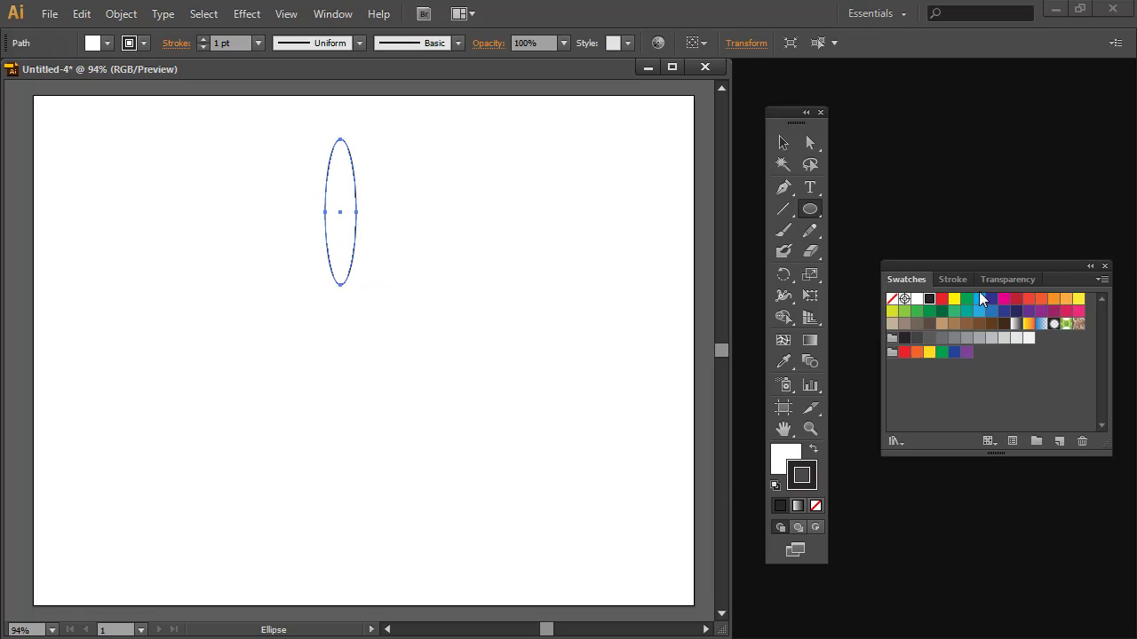
click(794, 450)
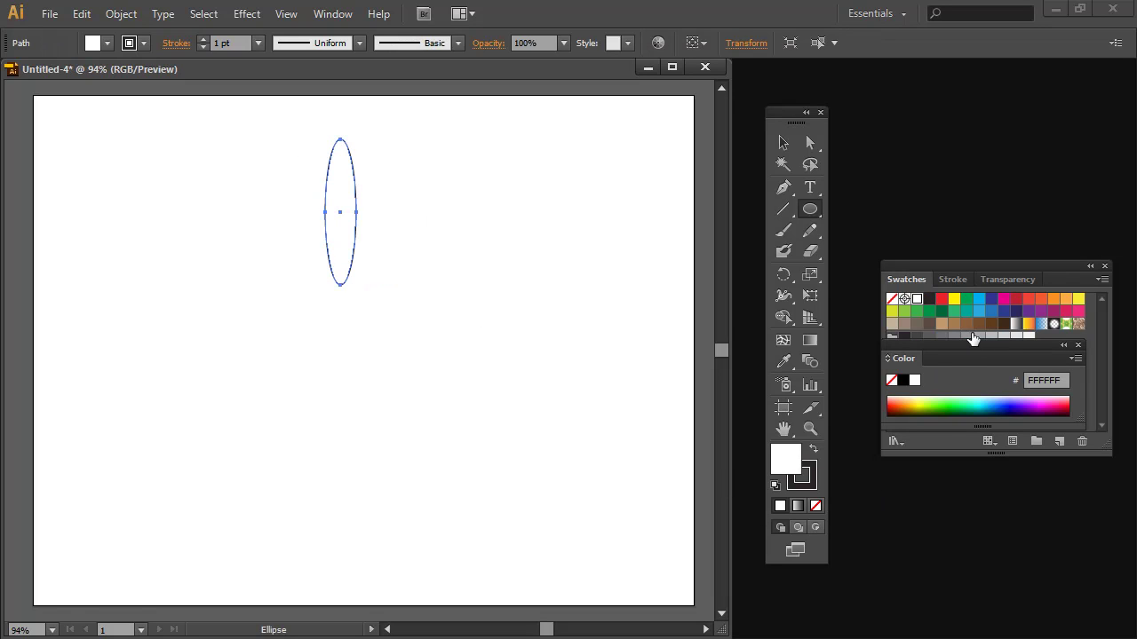
click(1060, 312)
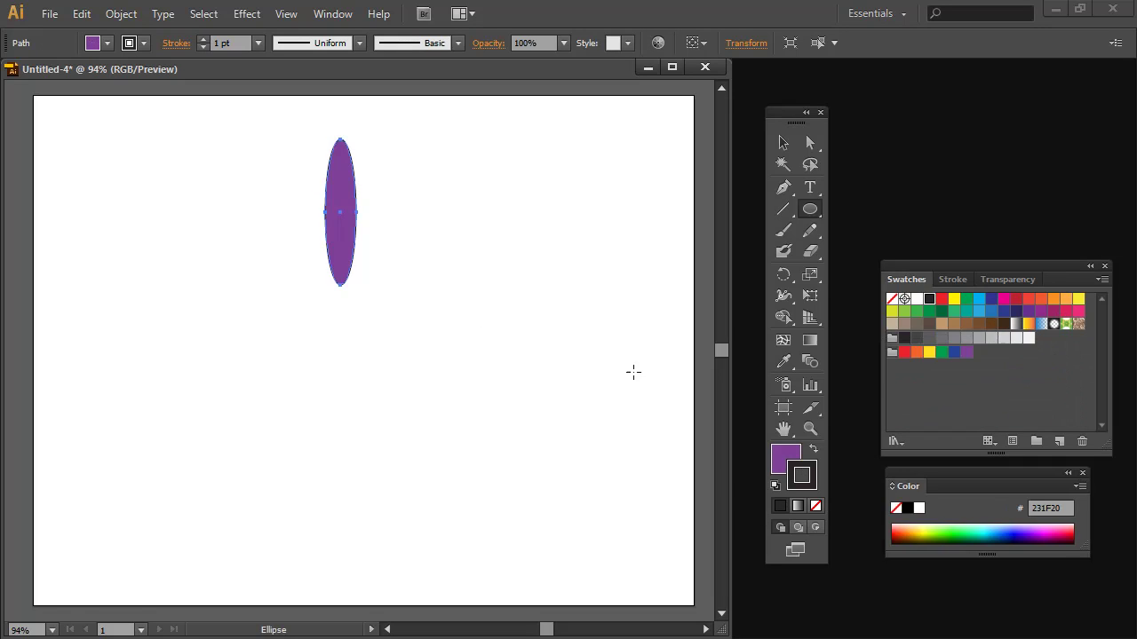
click(257, 43)
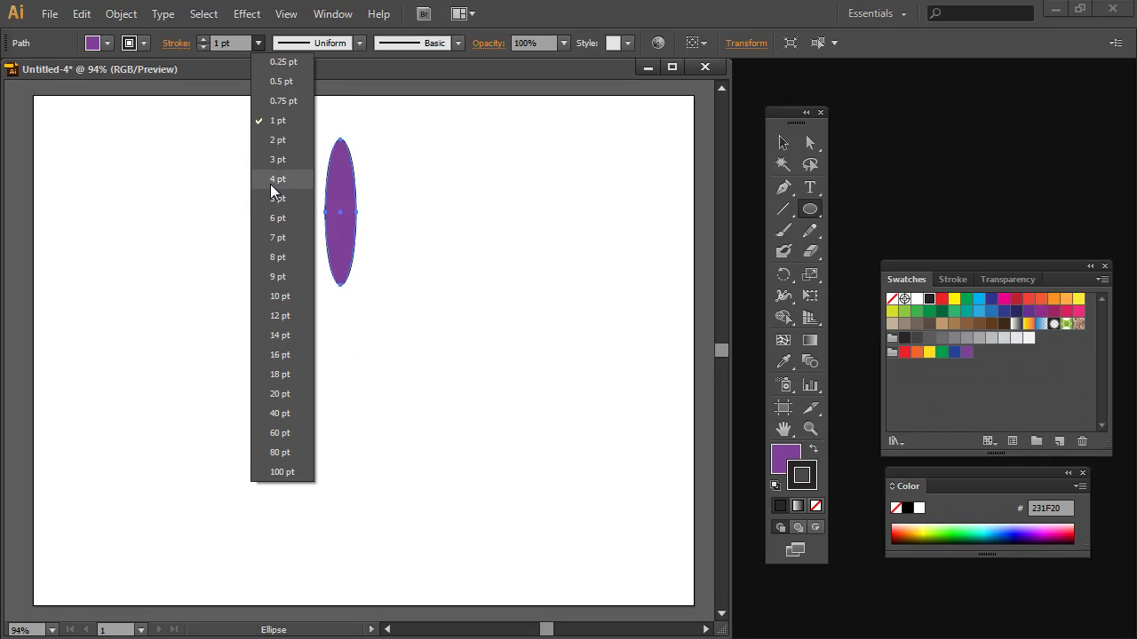
click(277, 180)
Move the purple ellipse slightly to the right and deselect it
click(782, 143)
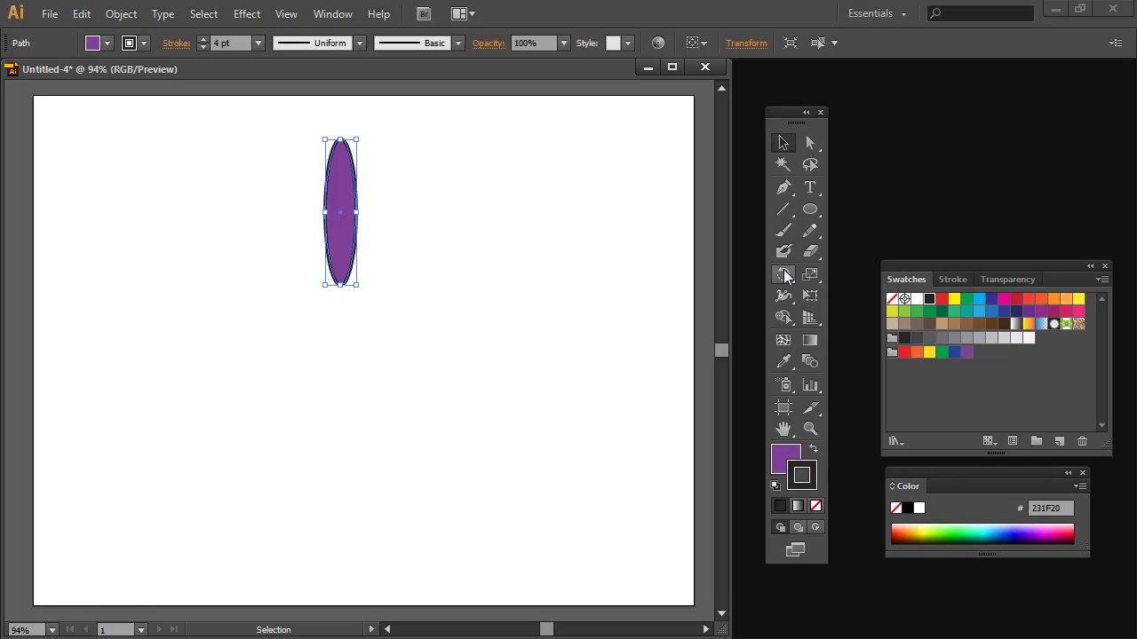
mouse_move(342, 274)
mouse_down()
mouse_move(358, 264)
mouse_move(359, 275)
mouse_up()
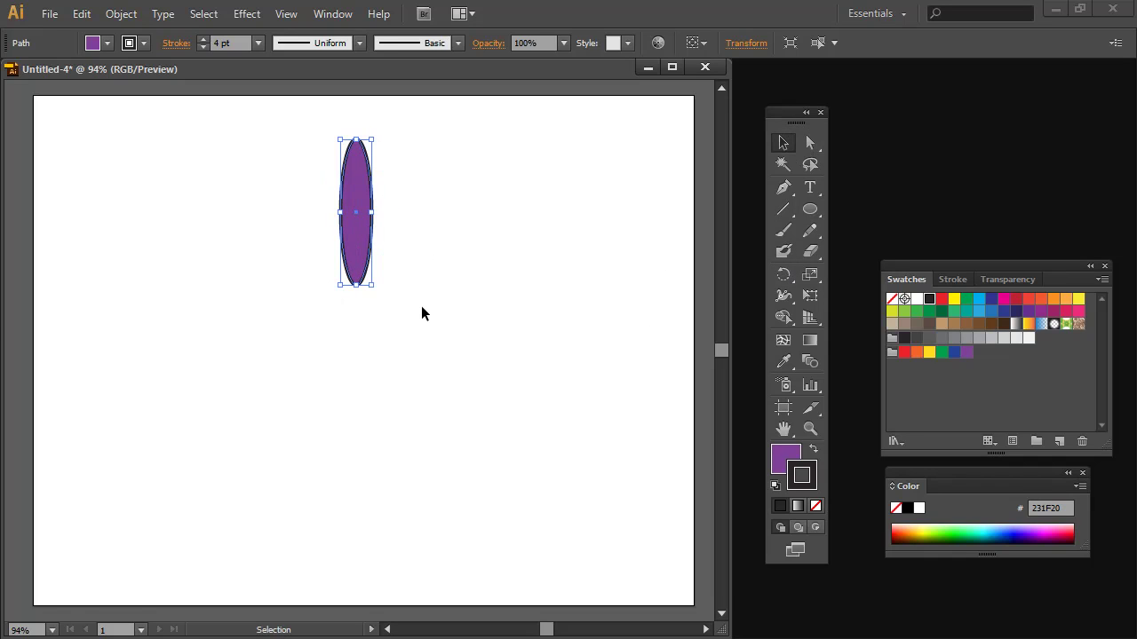
click(430, 305)
Make a rotated copy of the ellipse at an angle of 360/13 degrees around a point just below its lower end
key(ctrl+a)
click(783, 274)
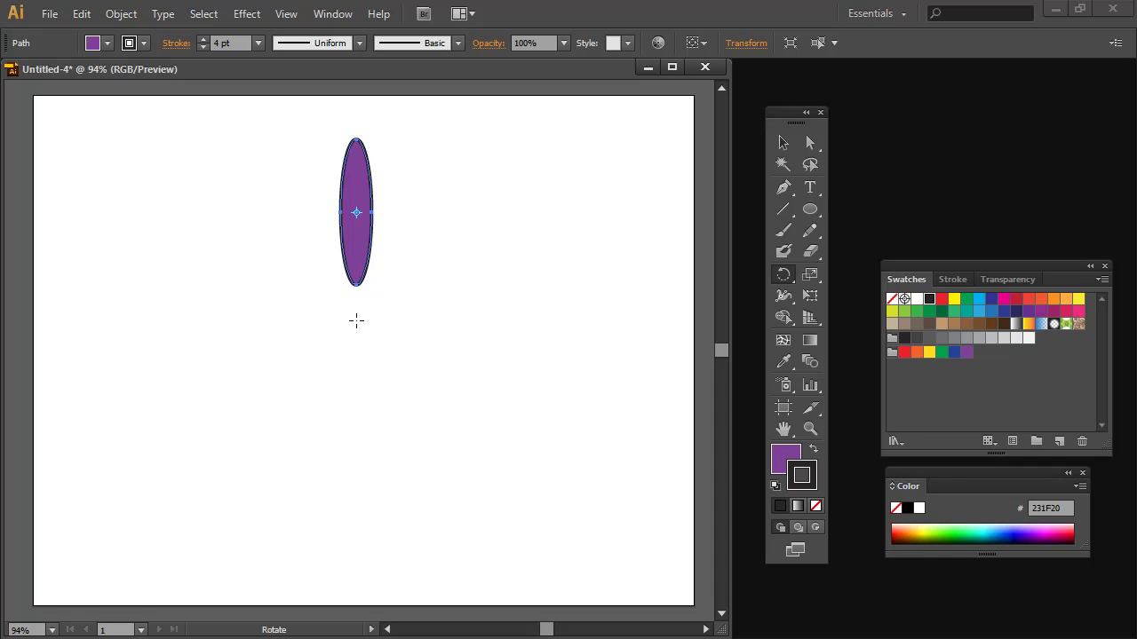
alt+click(356, 320)
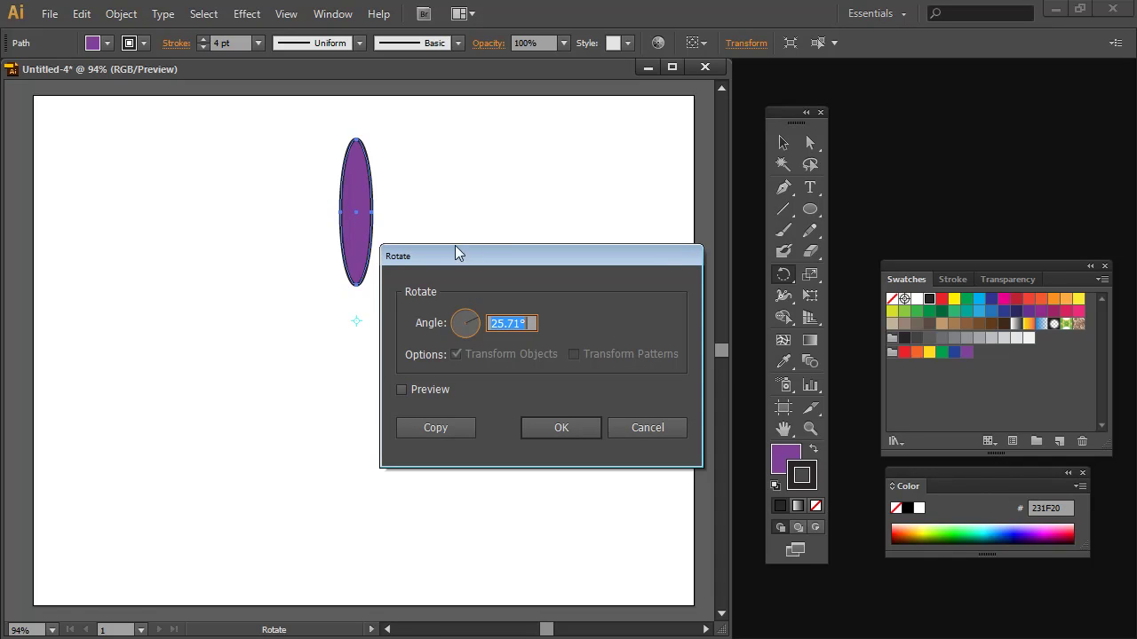
drag(456, 262, 478, 241)
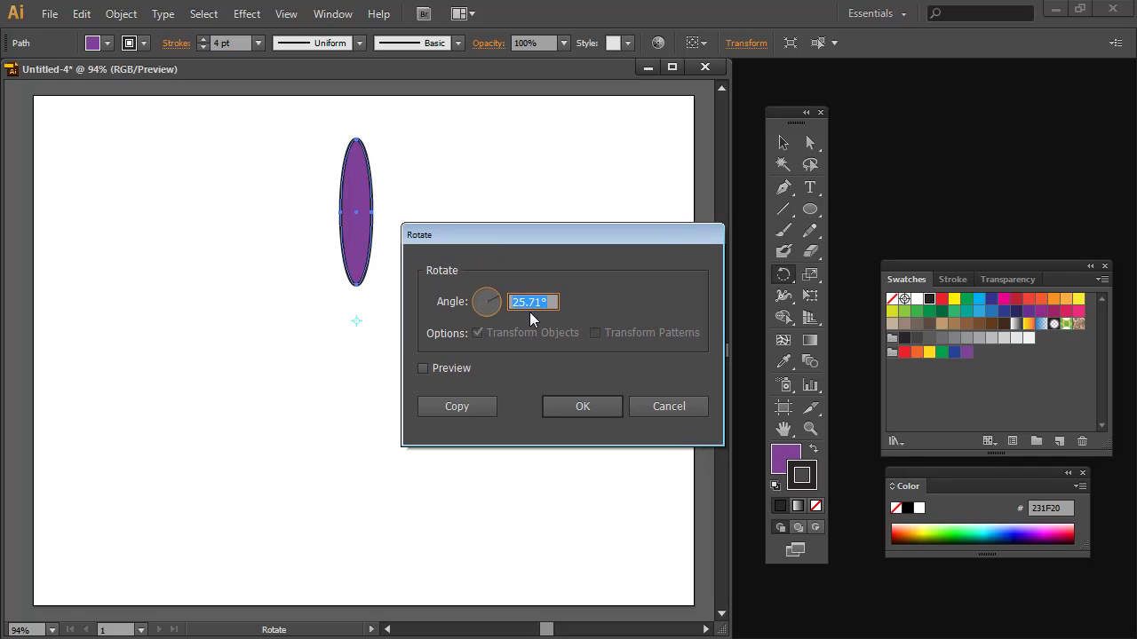
text(360/13)
click(422, 367)
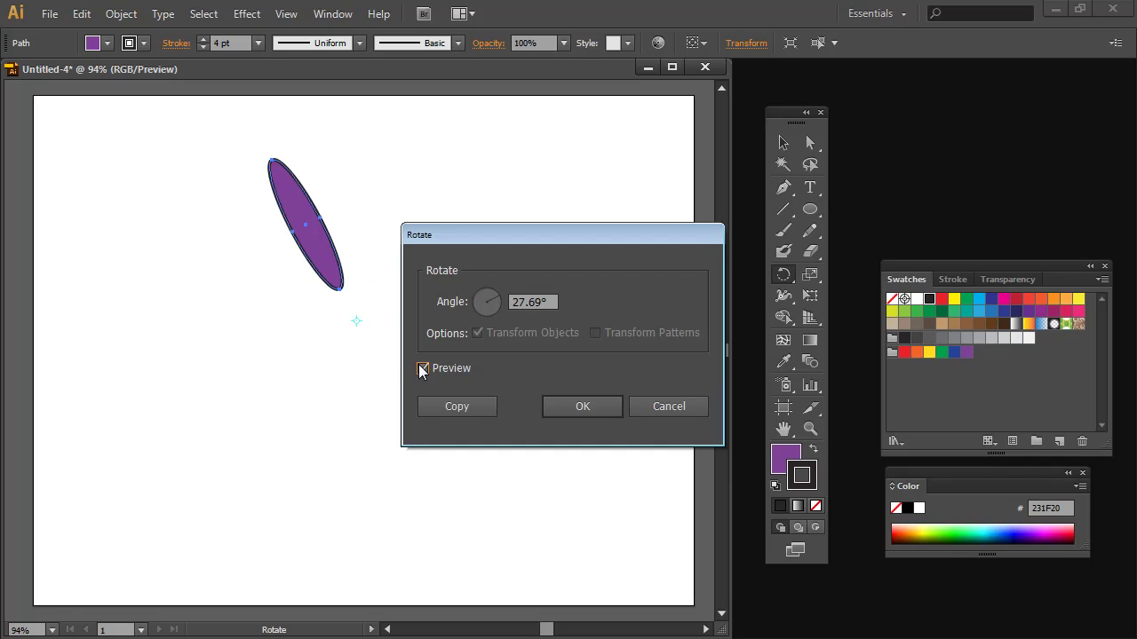
click(422, 367)
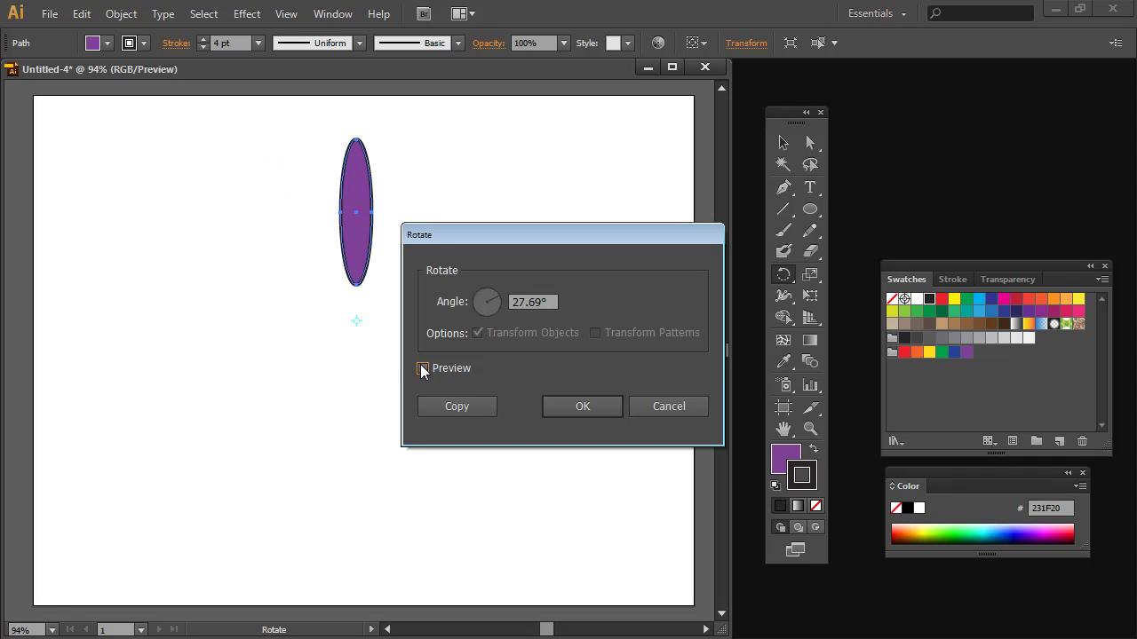
click(422, 368)
click(422, 368)
click(454, 410)
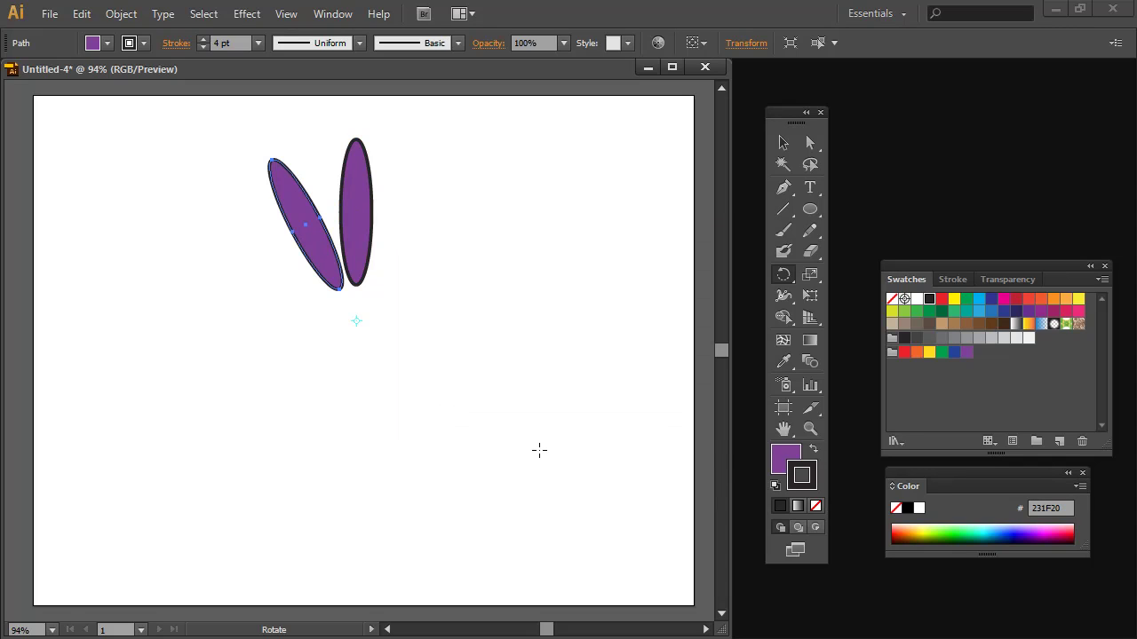
Repeat the rotated copy eleven times to complete a ring of 13 petals
key(v)
key(ctrl+d)
key(ctrl+d)
key(ctrl+d)
key(ctrl+d)
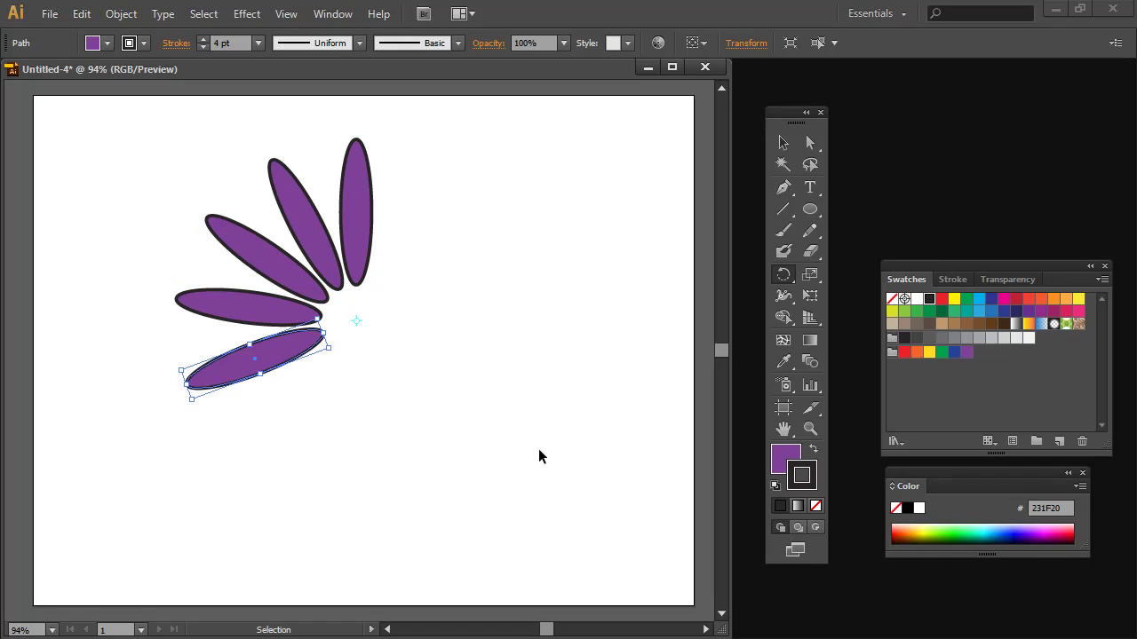
key(ctrl+d)
key(ctrl+d)
key(ctrl+d)
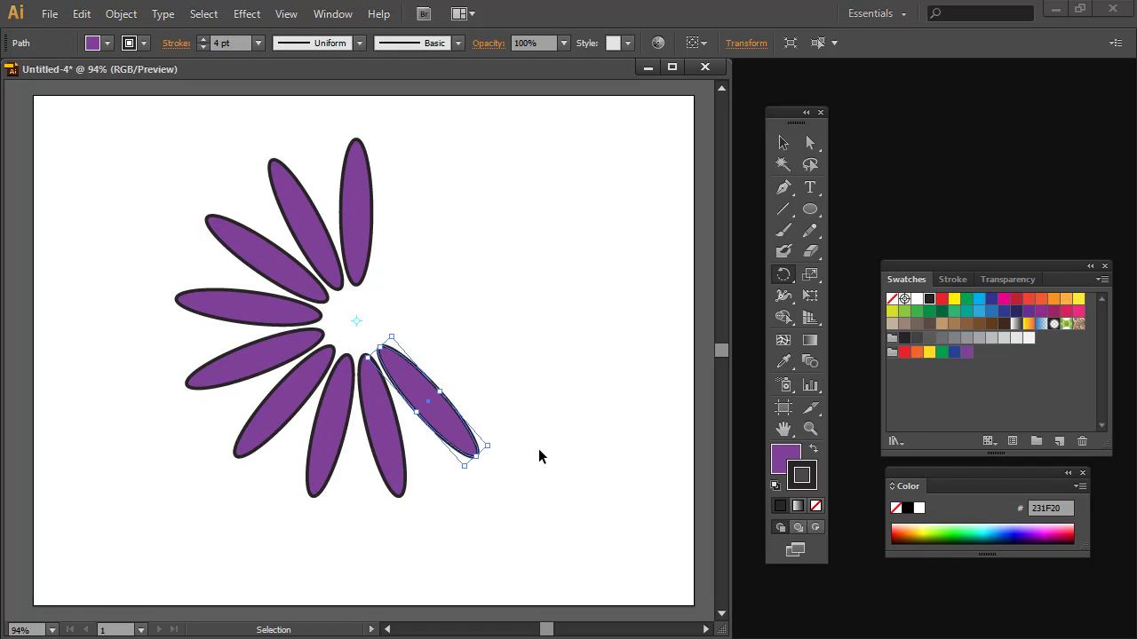
key(ctrl+d)
key(ctrl+d)
key(ctrl+d)
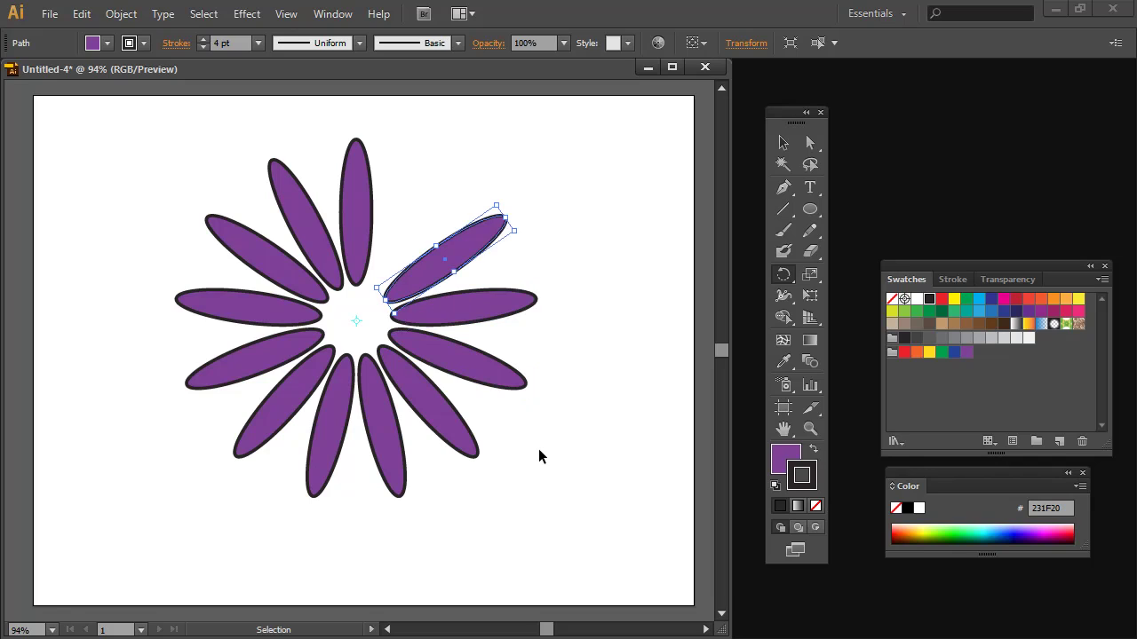
key(ctrl+d)
key(r)
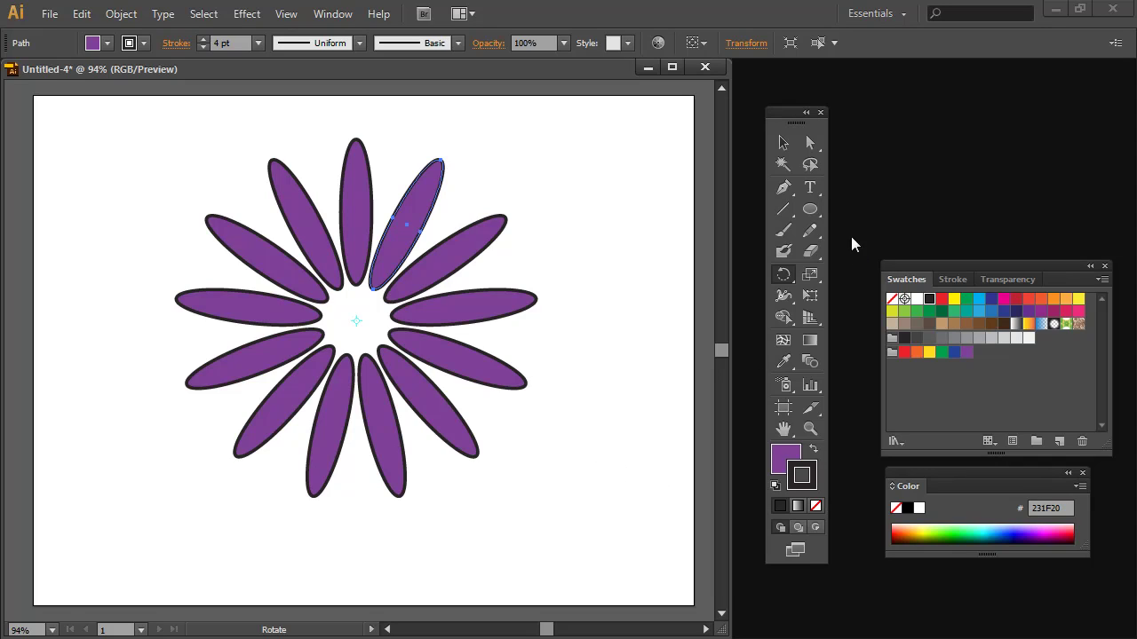
Draw a circle about 86 pt in diameter at the centre of the petals and fill it with orange
key(l)
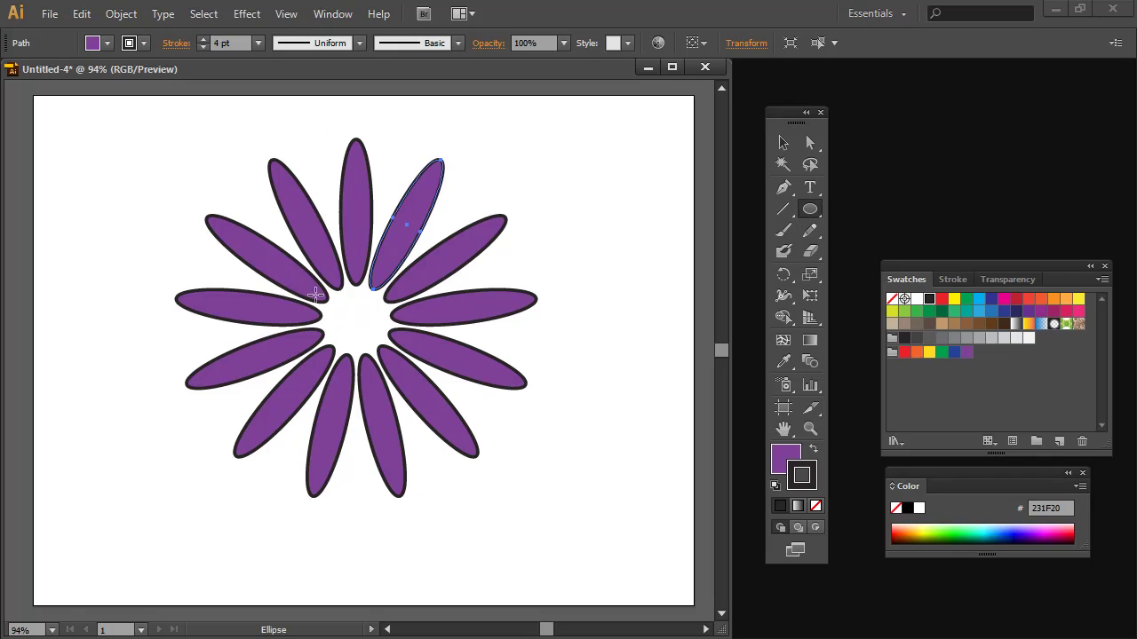
mouse_move(367, 327)
mouse_down()
mouse_move(303, 262)
mouse_move(321, 286)
mouse_up()
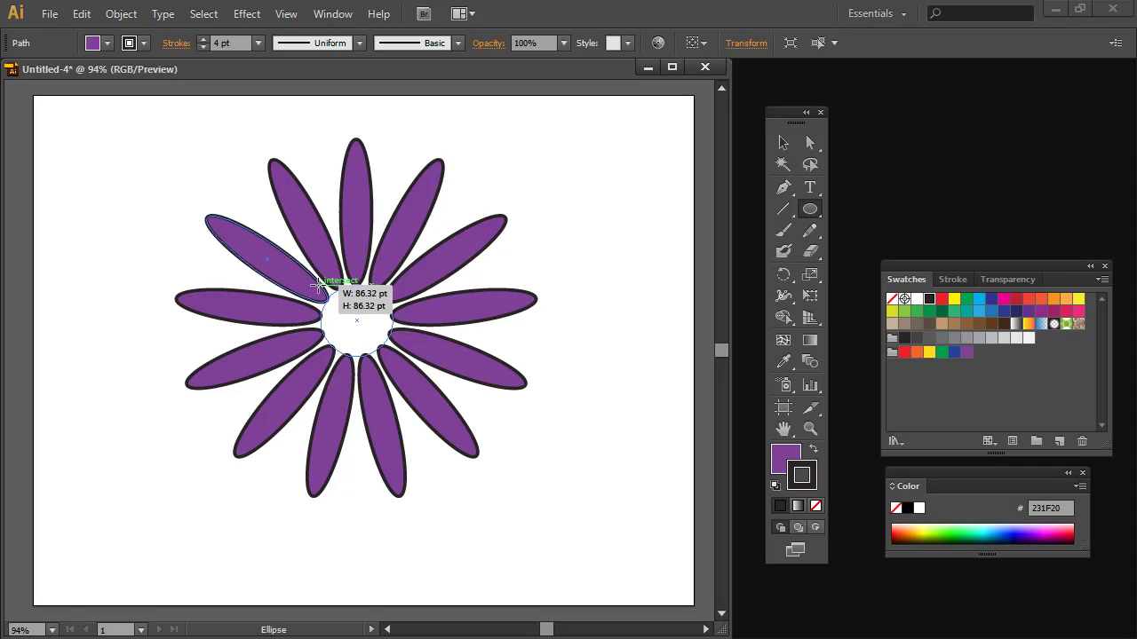
drag(318, 284, 319, 284)
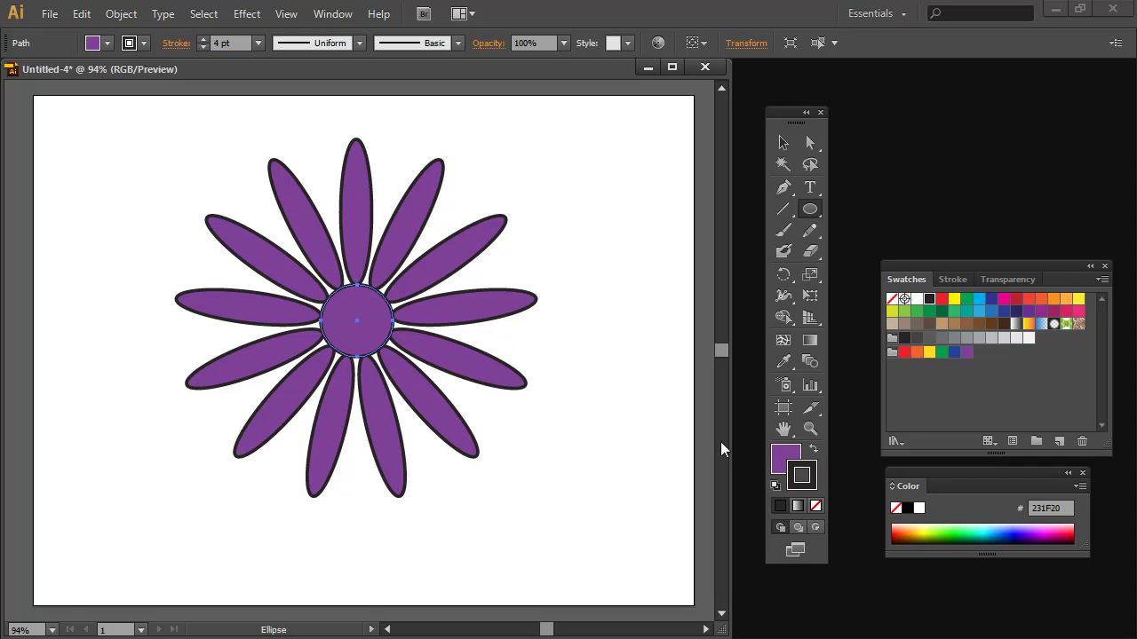
click(774, 454)
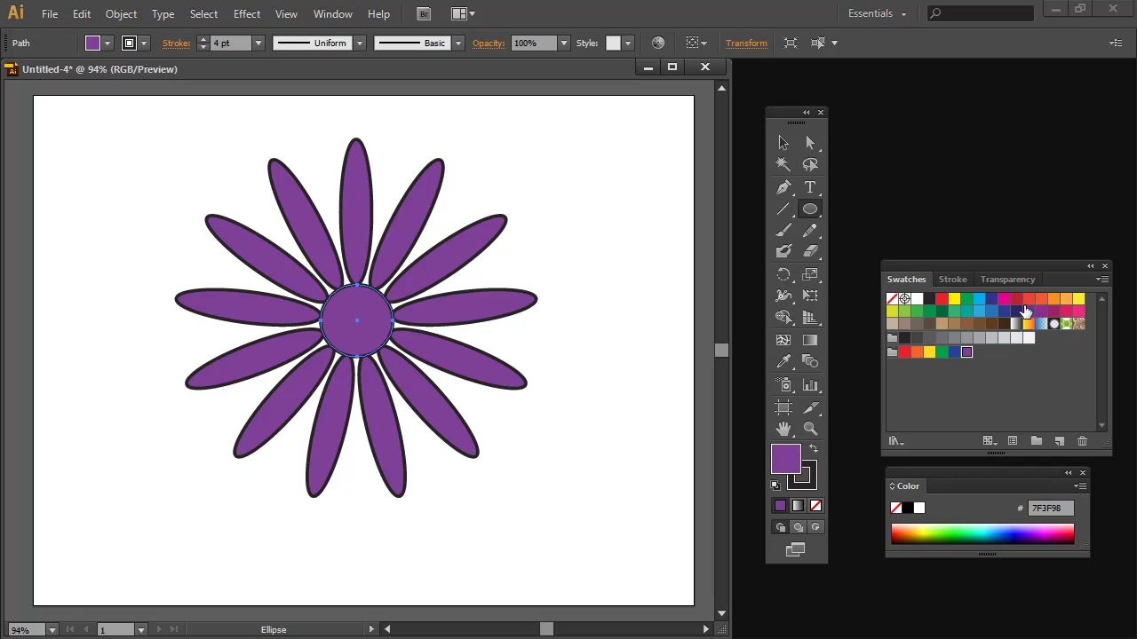
click(917, 351)
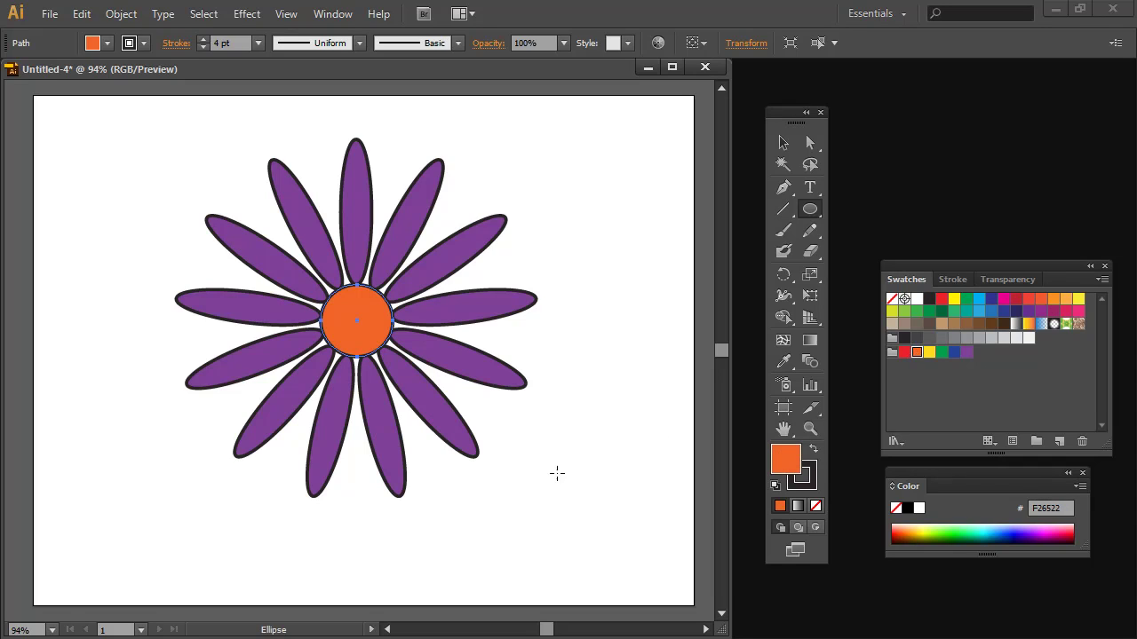
Group all the petals and the orange centre into one flower, then deselect it
click(783, 143)
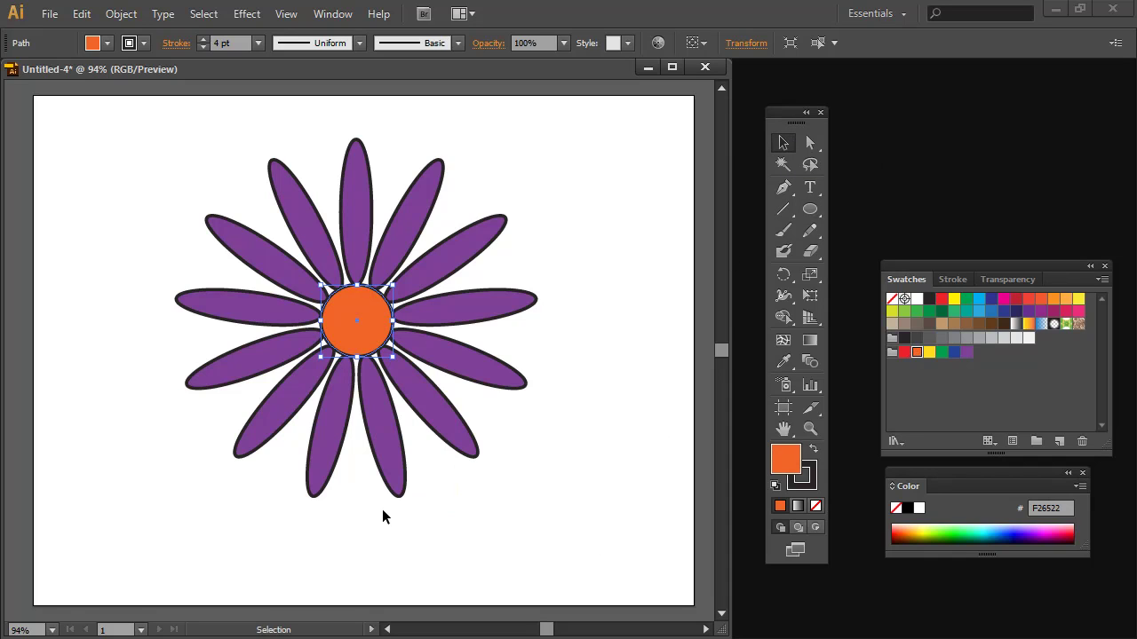
key(ctrl+a)
click(110, 14)
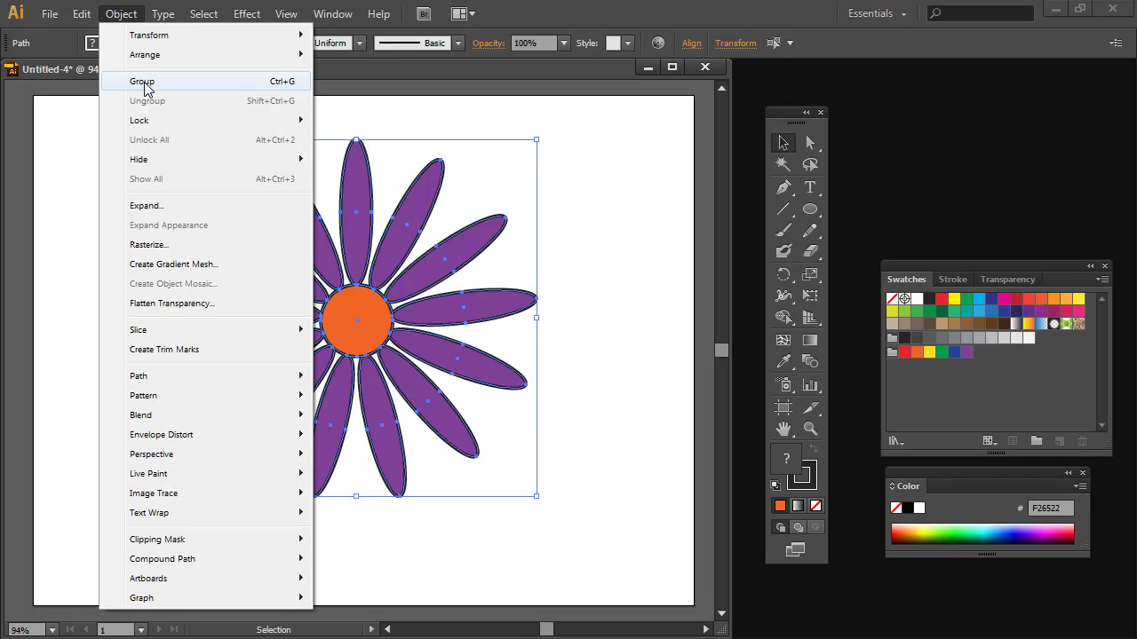
click(143, 82)
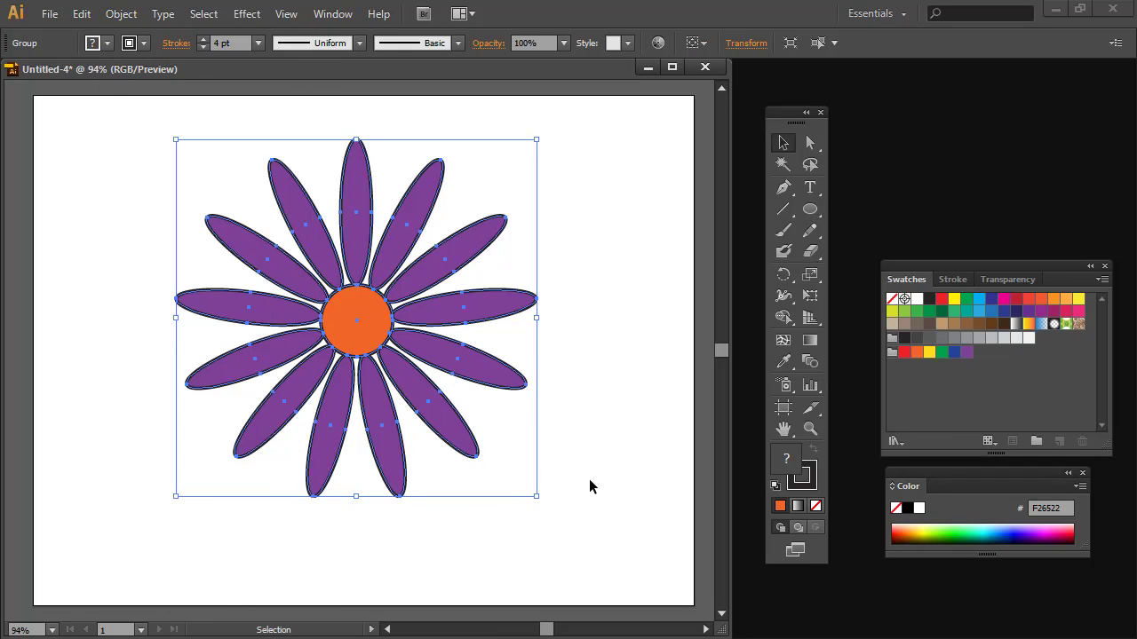
click(549, 508)
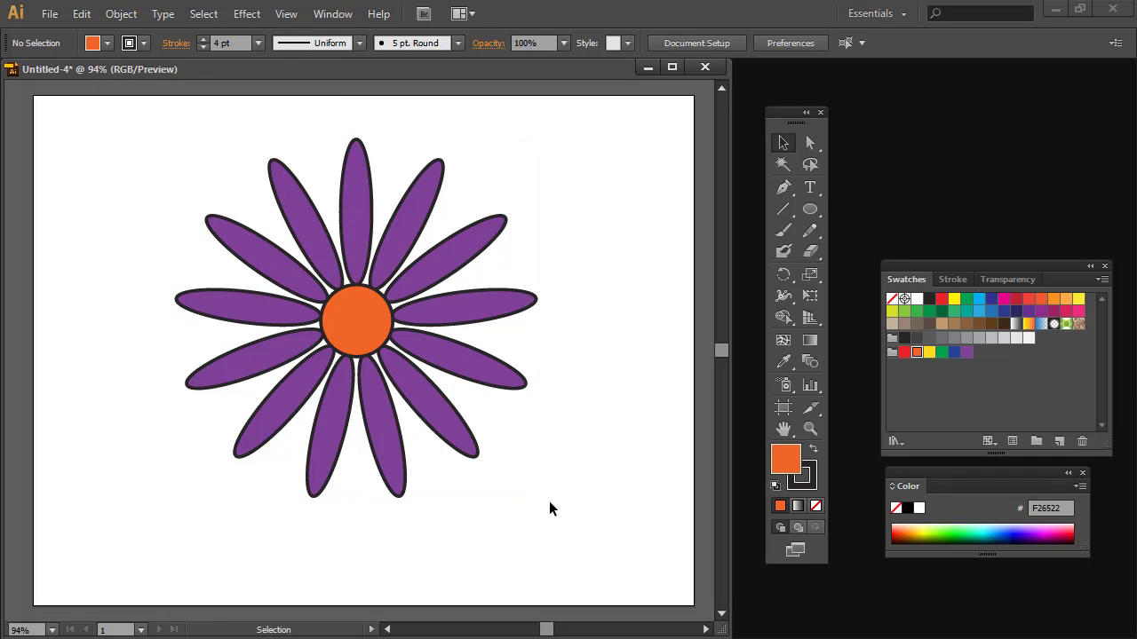
Scale the flower group down to less than half its size and place it in the artboard's upper left area
click(456, 431)
drag(536, 496, 327, 287)
drag(275, 251, 205, 267)
click(229, 308)
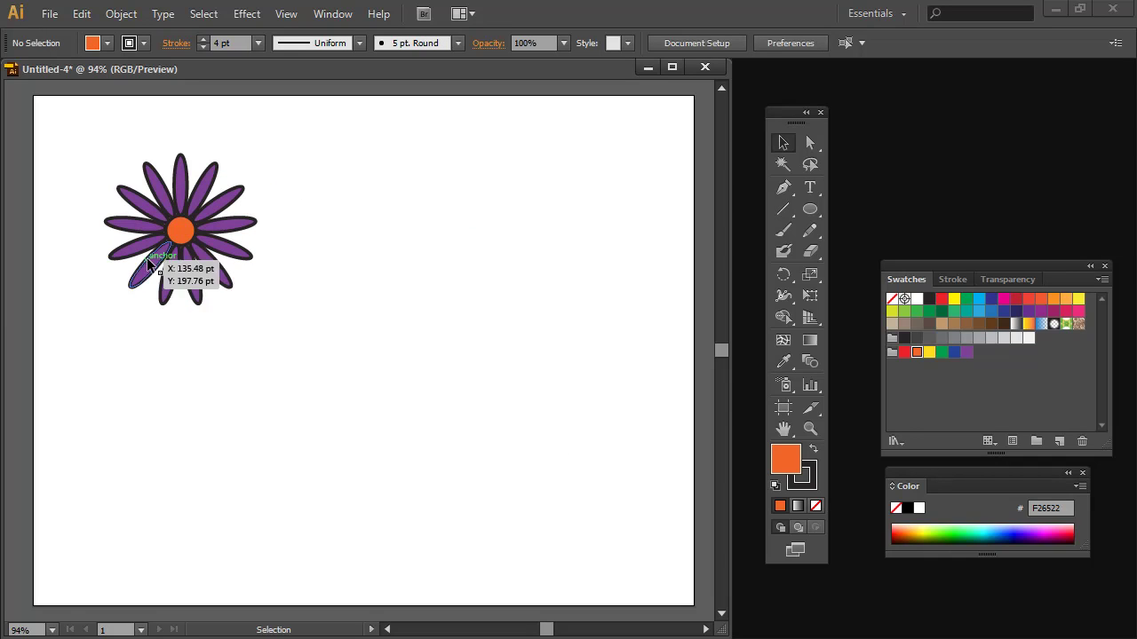
Duplicate the small flower into a two-by-two arrangement of four flowers on the artboard
click(196, 255)
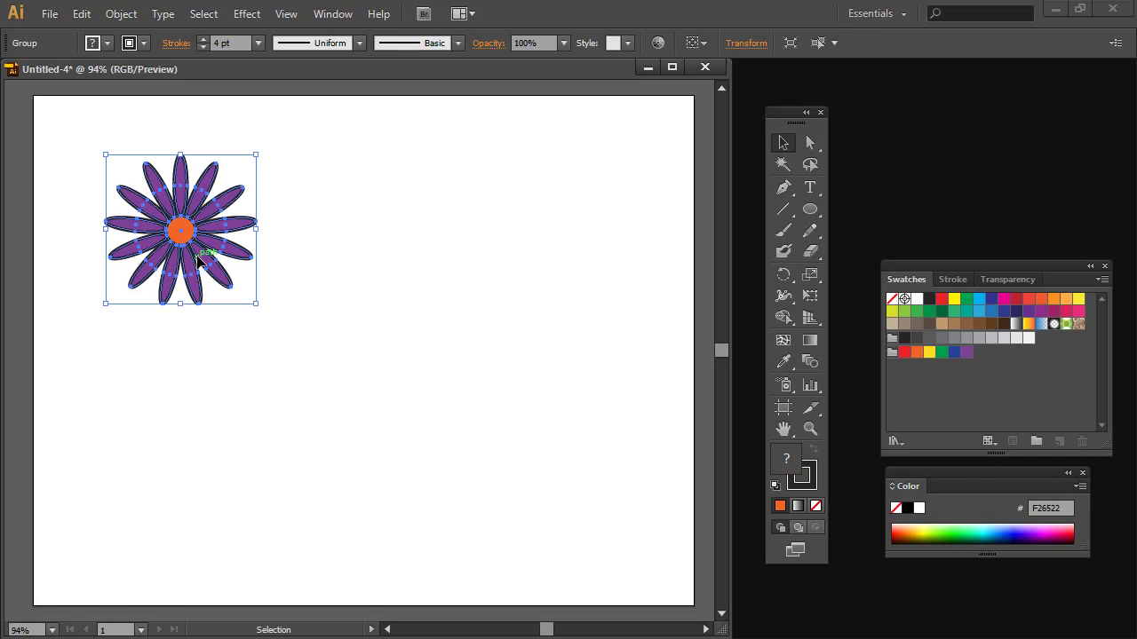
drag(199, 258, 423, 464)
click(587, 421)
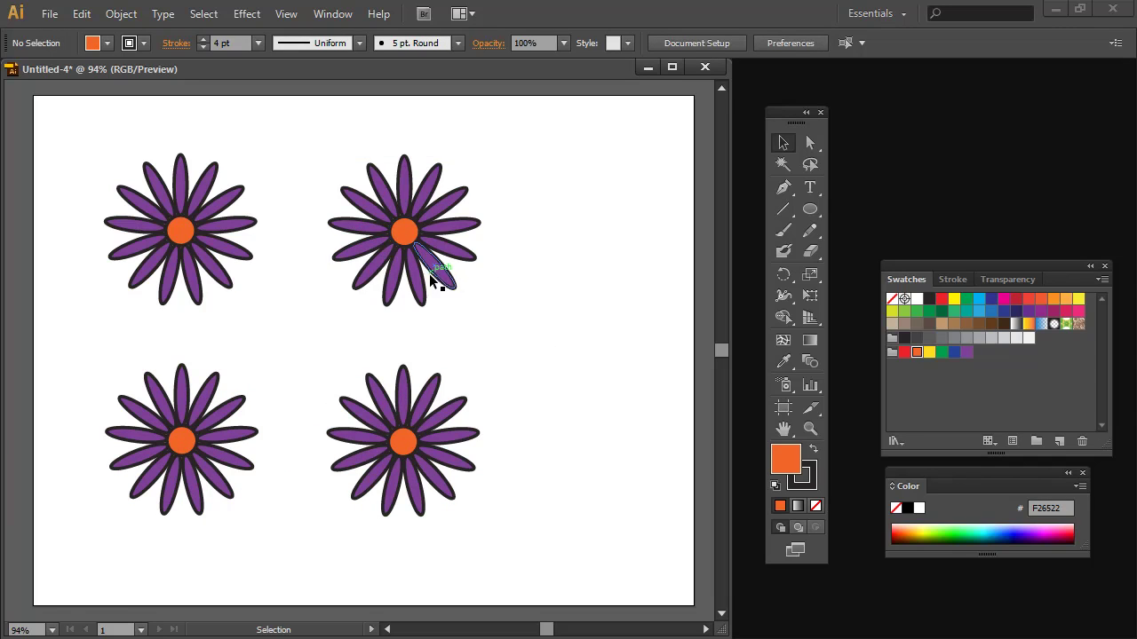
Start a Pucker & Bloat effect on the upper-right flower with the live preview turned on
key(z)
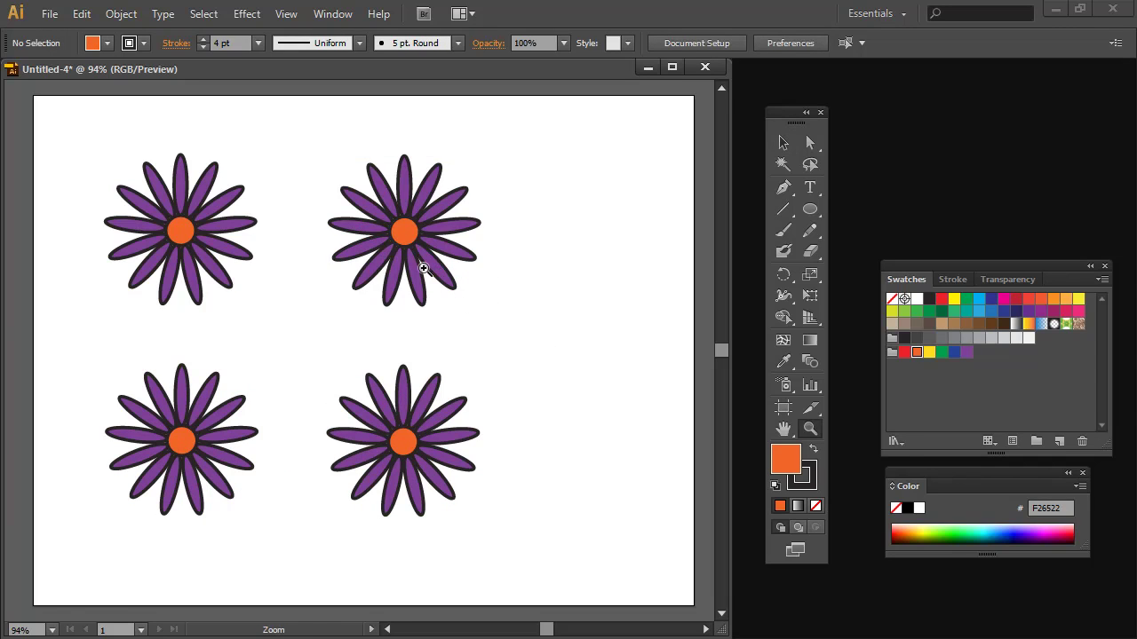
click(398, 246)
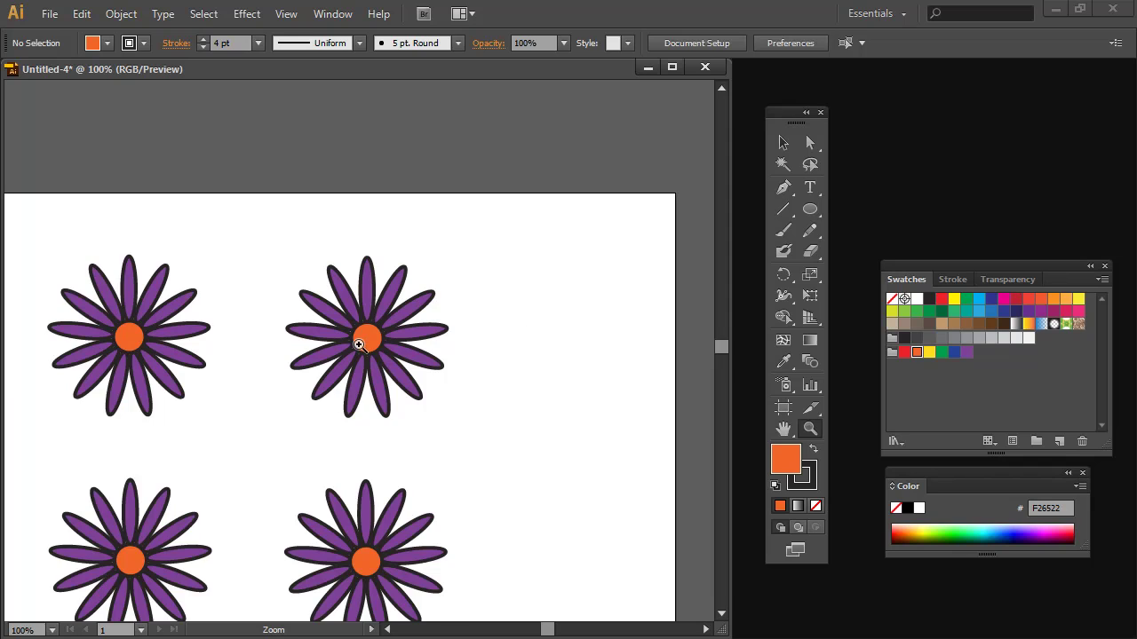
click(359, 346)
key(v)
click(302, 422)
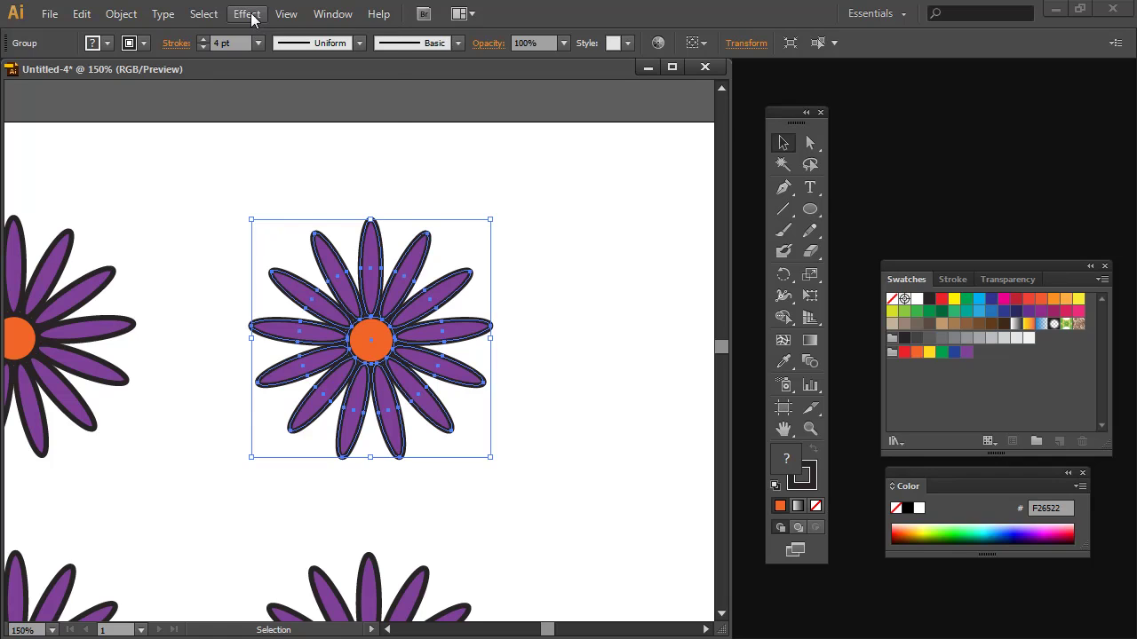
click(250, 15)
mouse_move(293, 150)
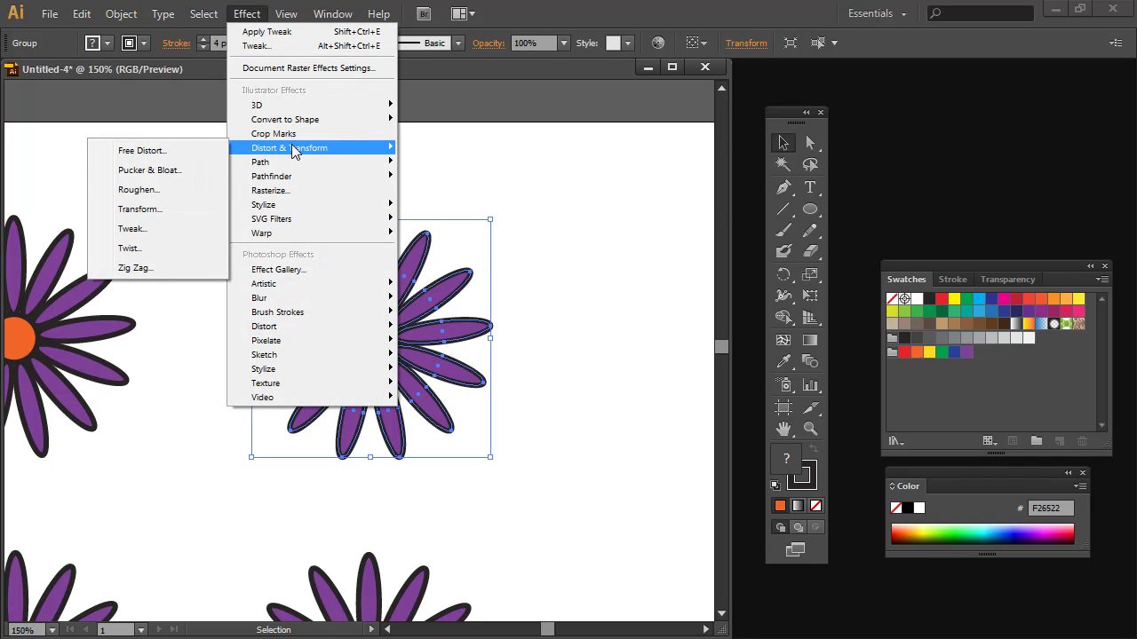
click(161, 171)
drag(286, 478, 753, 170)
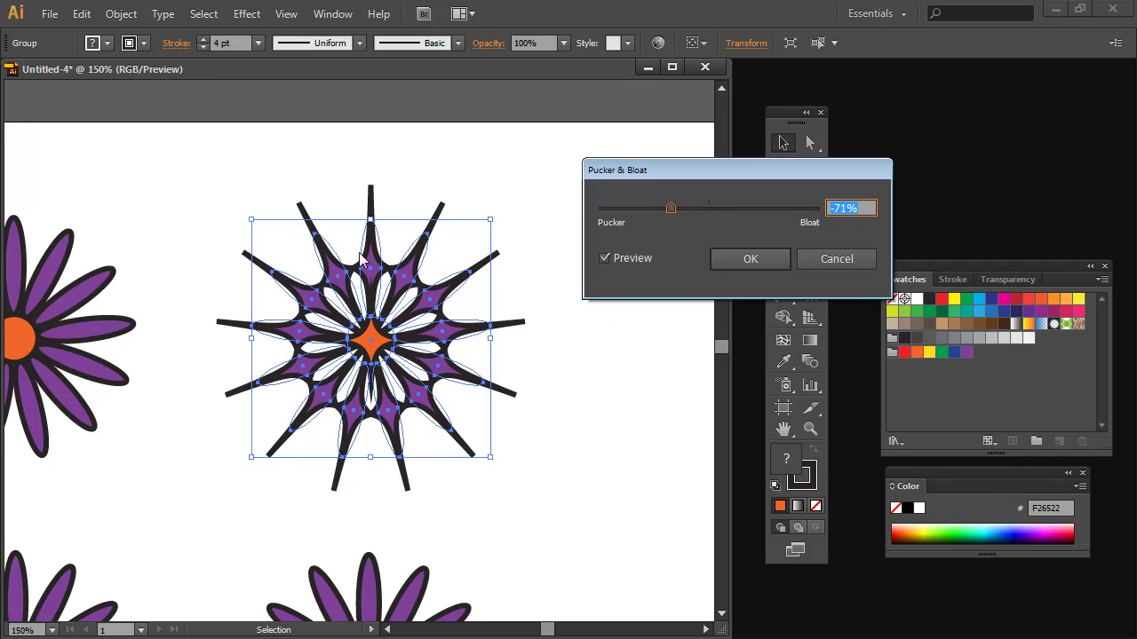
click(604, 257)
Pucker the upper-right flower by -68%, apply the effect and deselect the flower
drag(674, 207, 695, 218)
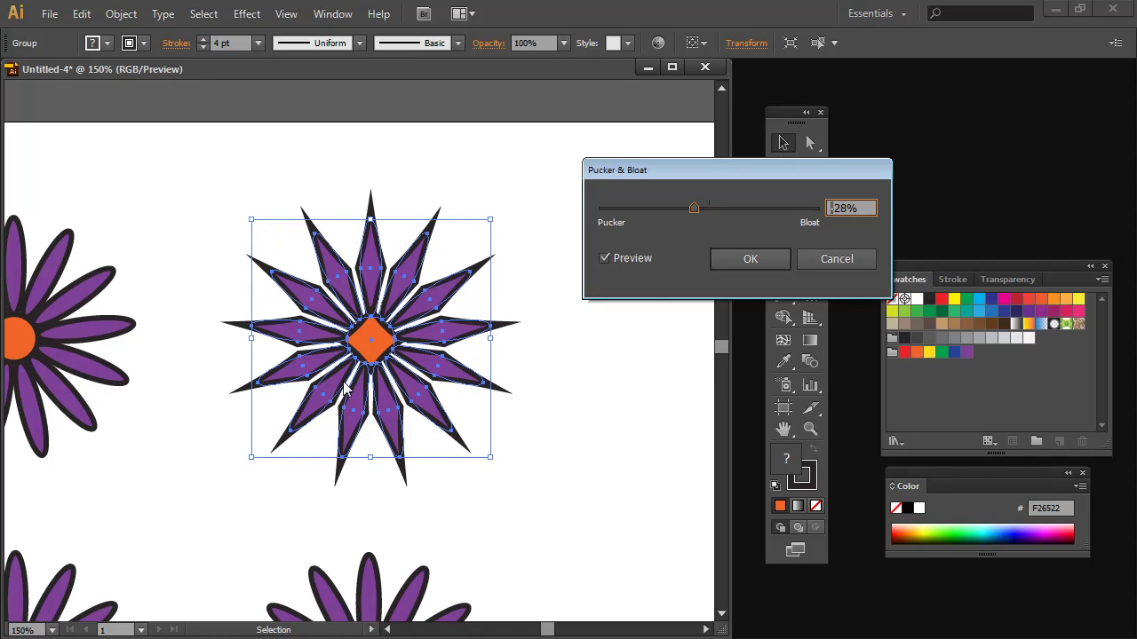
mouse_move(692, 213)
mouse_down()
mouse_move(703, 209)
mouse_move(599, 219)
mouse_move(672, 210)
mouse_up()
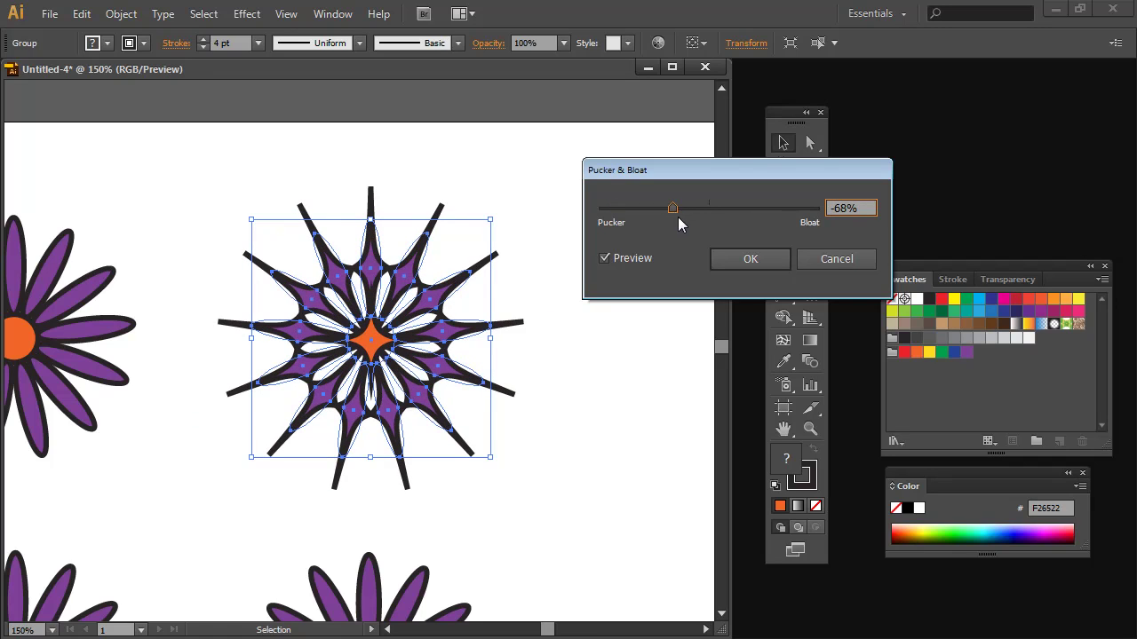
click(746, 260)
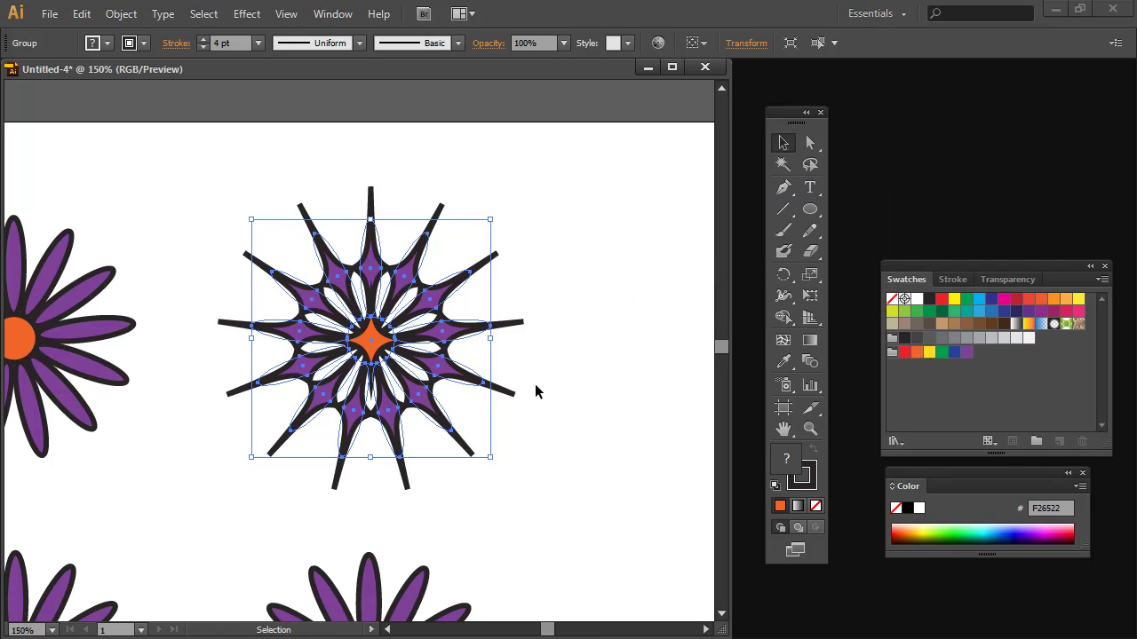
click(550, 424)
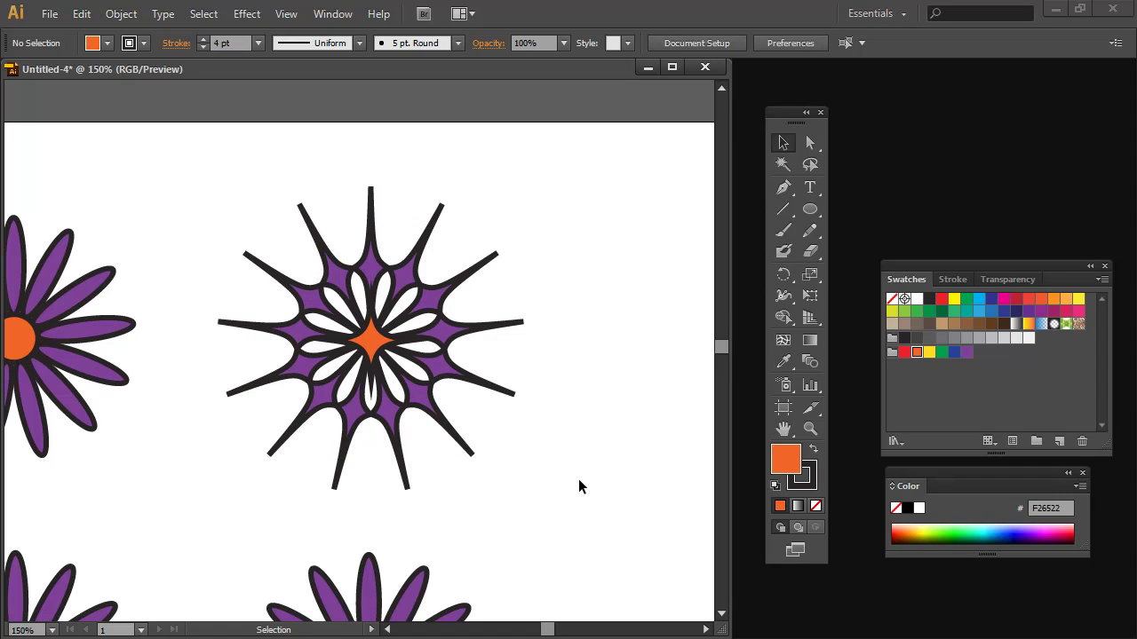
Start a Twist effect on the lower-left flower with the preview on and the dialog clear of the upper-right flower's centre
key(z)
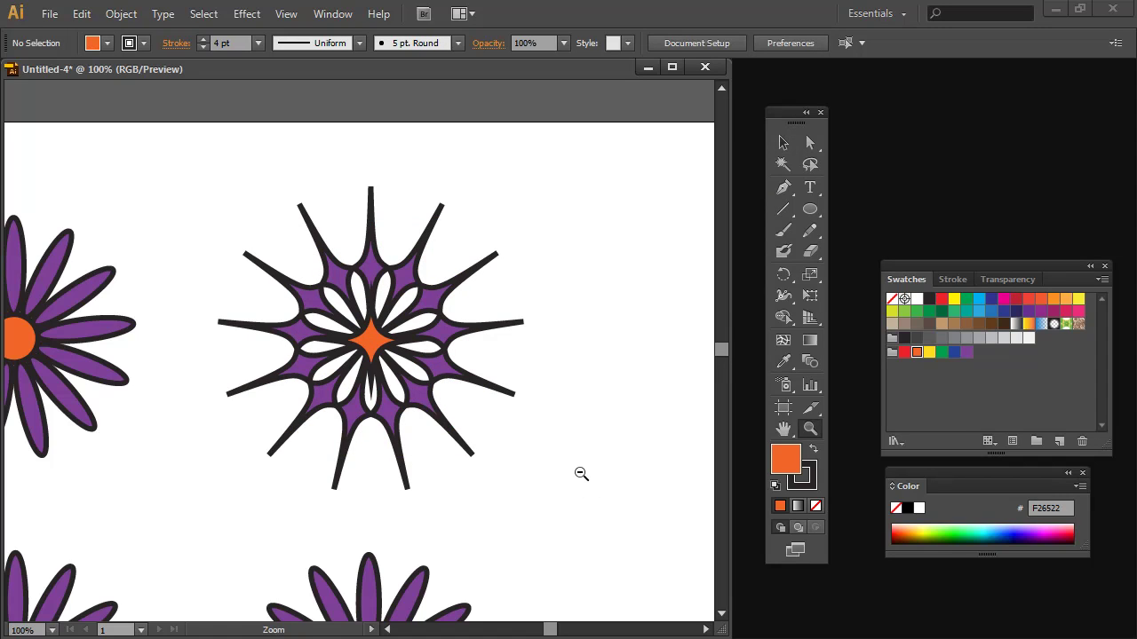
alt+click(581, 473)
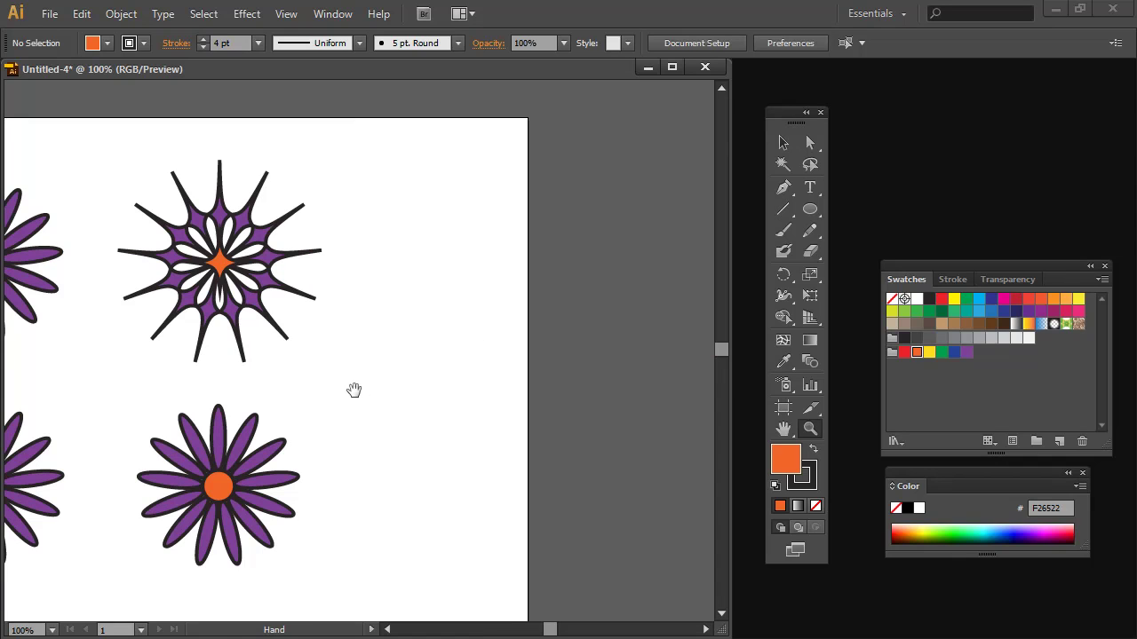
drag(353, 388, 568, 381)
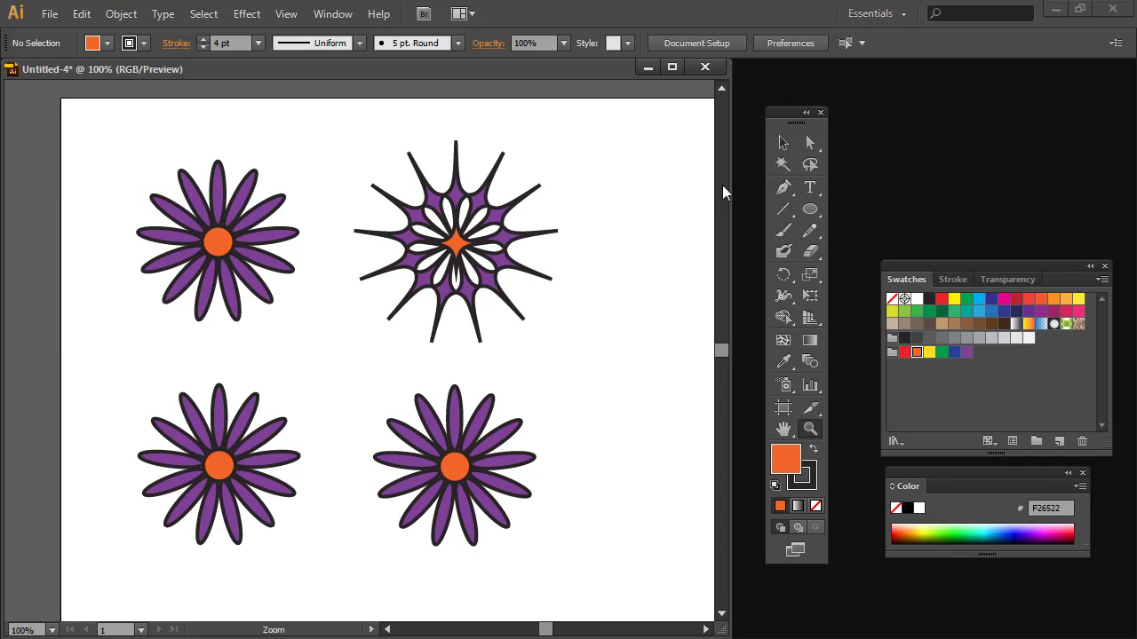
click(782, 143)
click(209, 502)
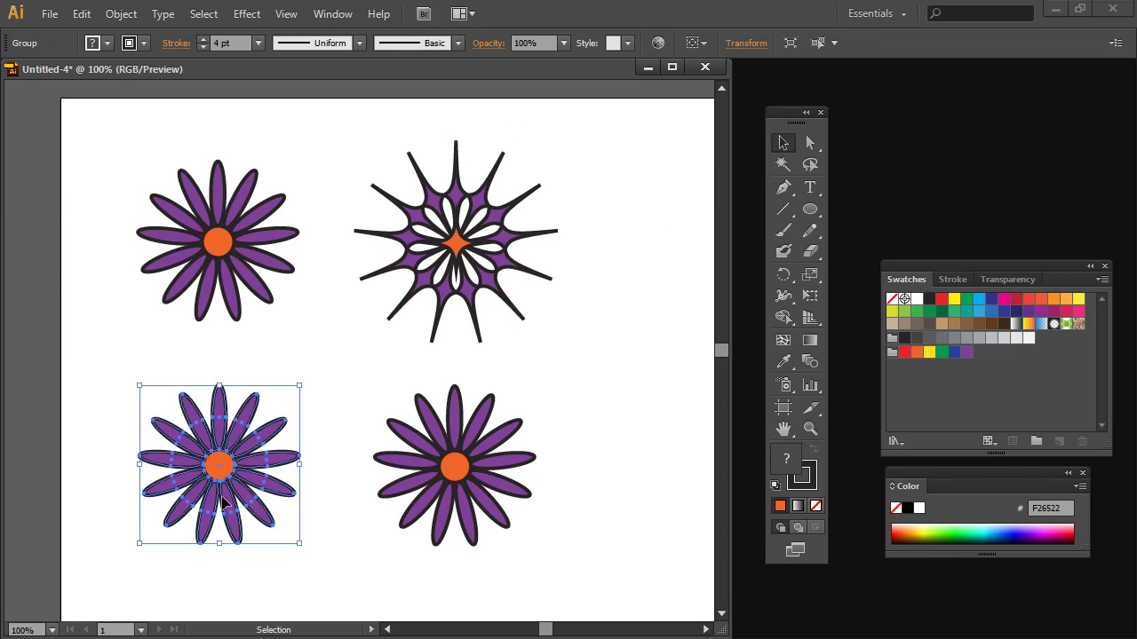
click(248, 15)
mouse_move(350, 149)
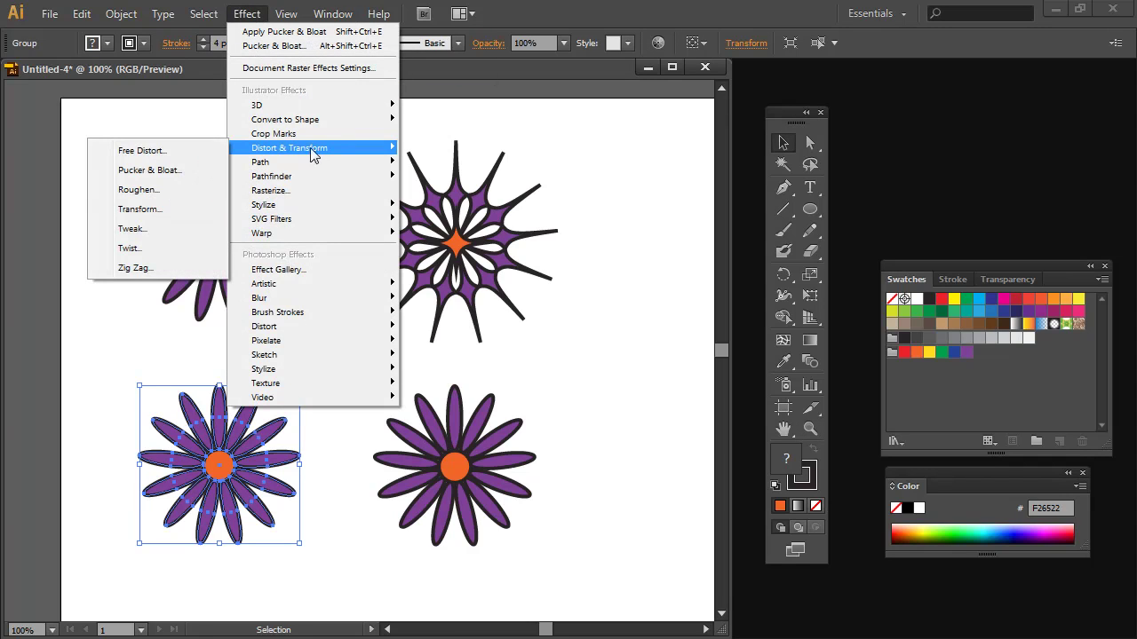
click(138, 250)
click(454, 344)
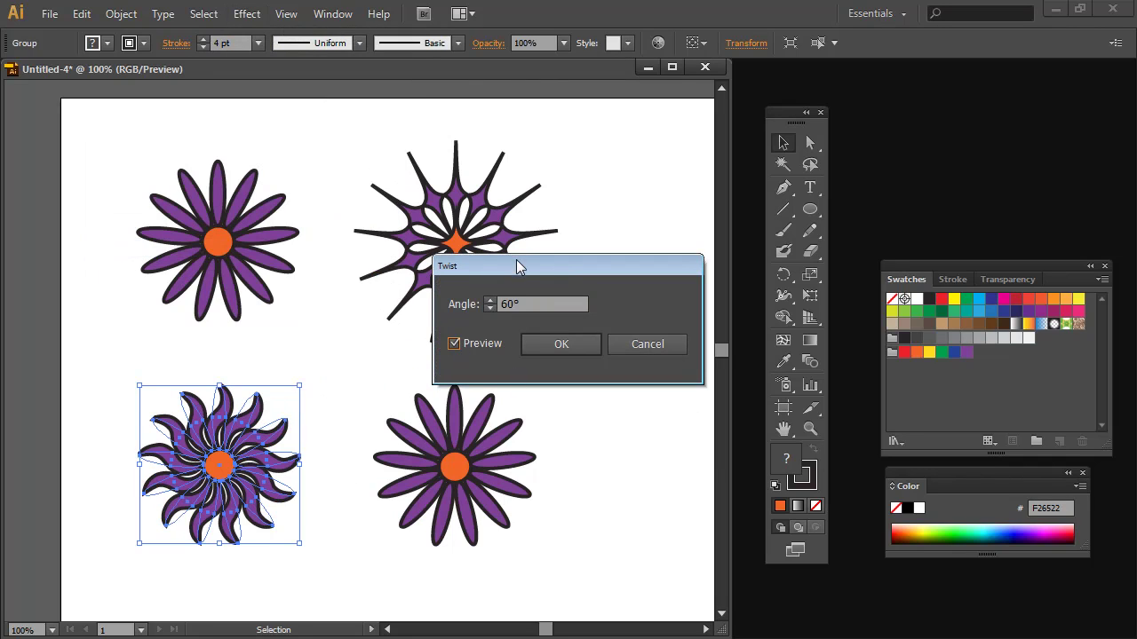
drag(516, 264, 487, 340)
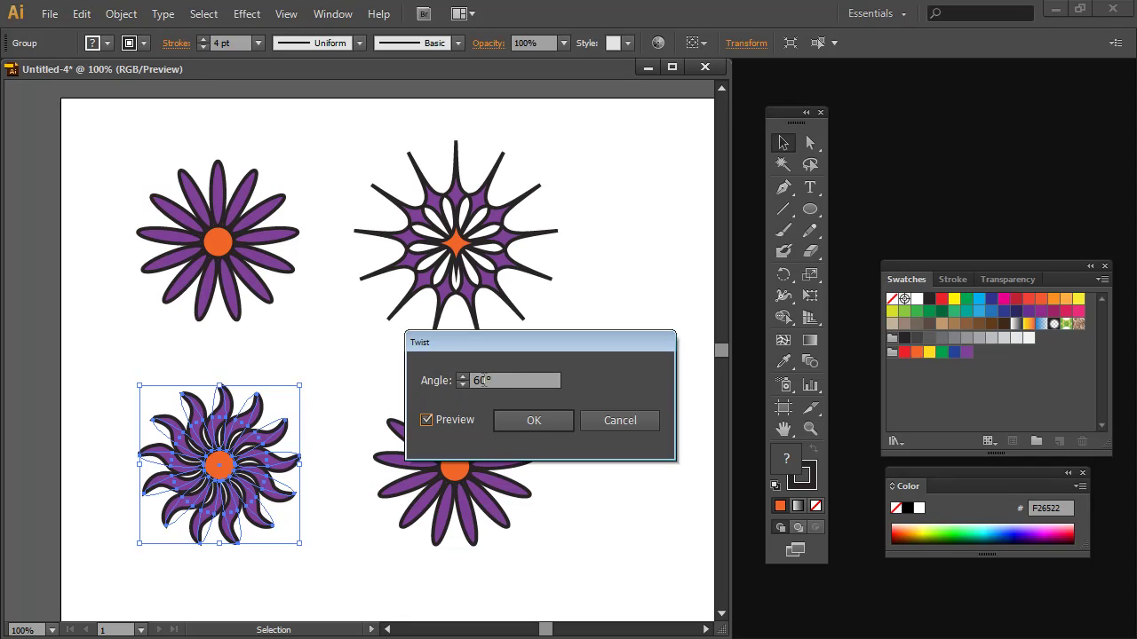
Try a twist angle of 30° on the lower-left flower
click(440, 376)
text(30)
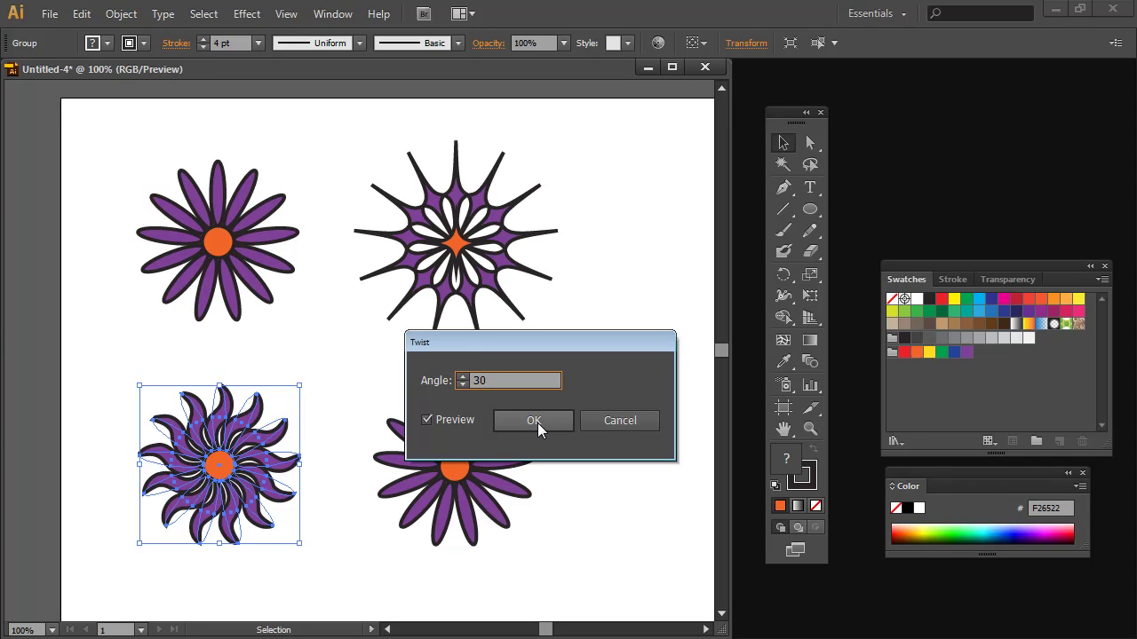
key(Tab)
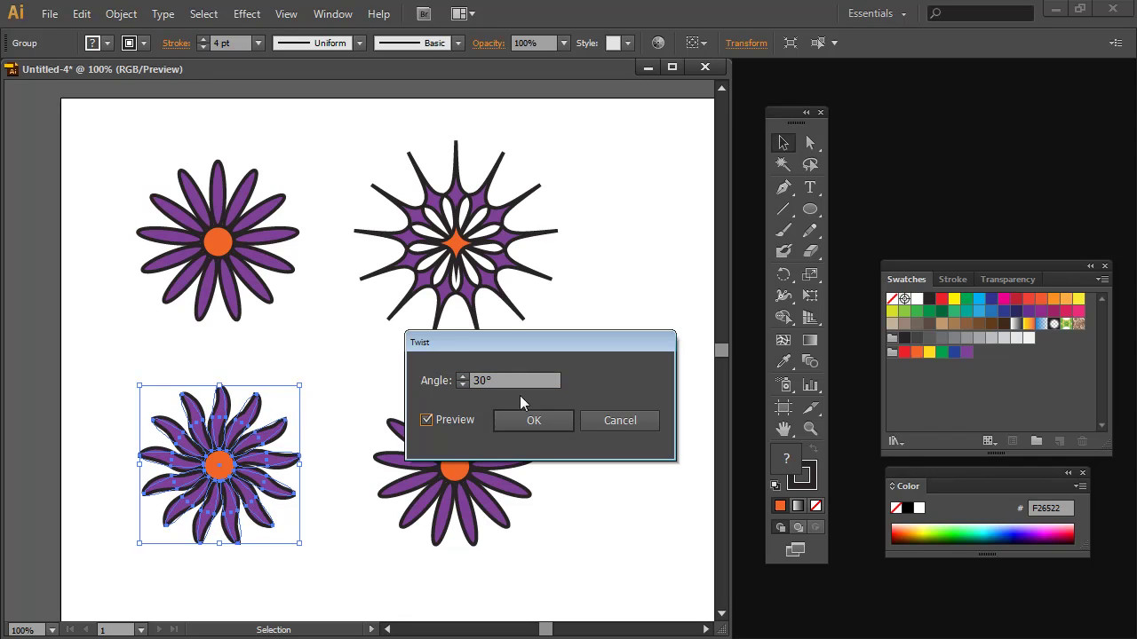
Set the lower-left flower's twist angle to 90°, apply the effect and deselect the flower
key(shift+Tab)
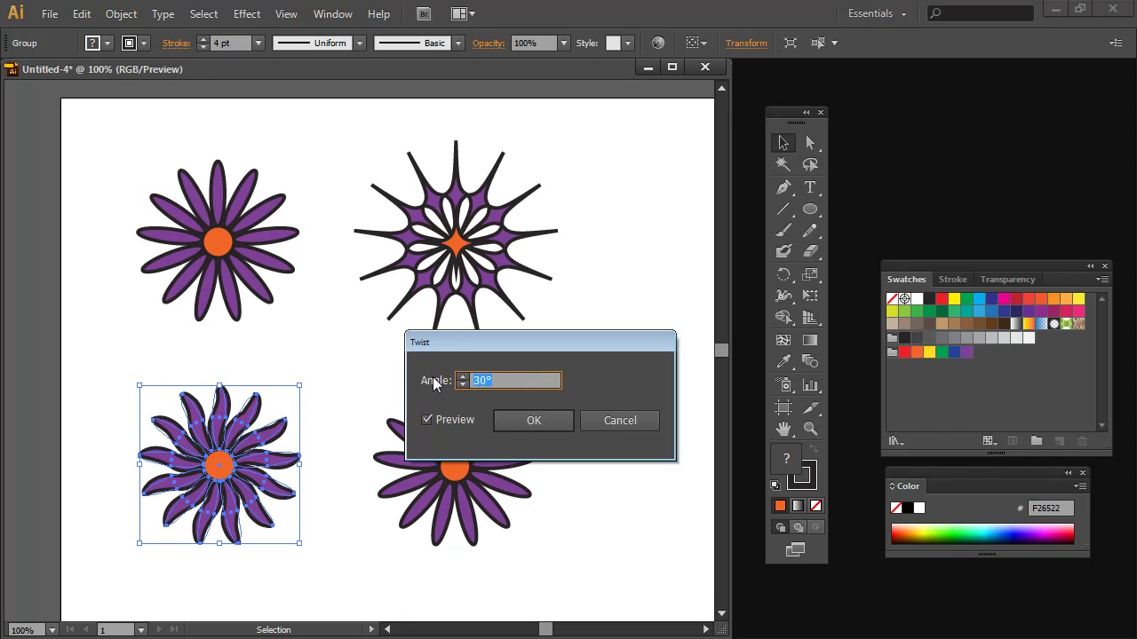
text(90)
click(542, 423)
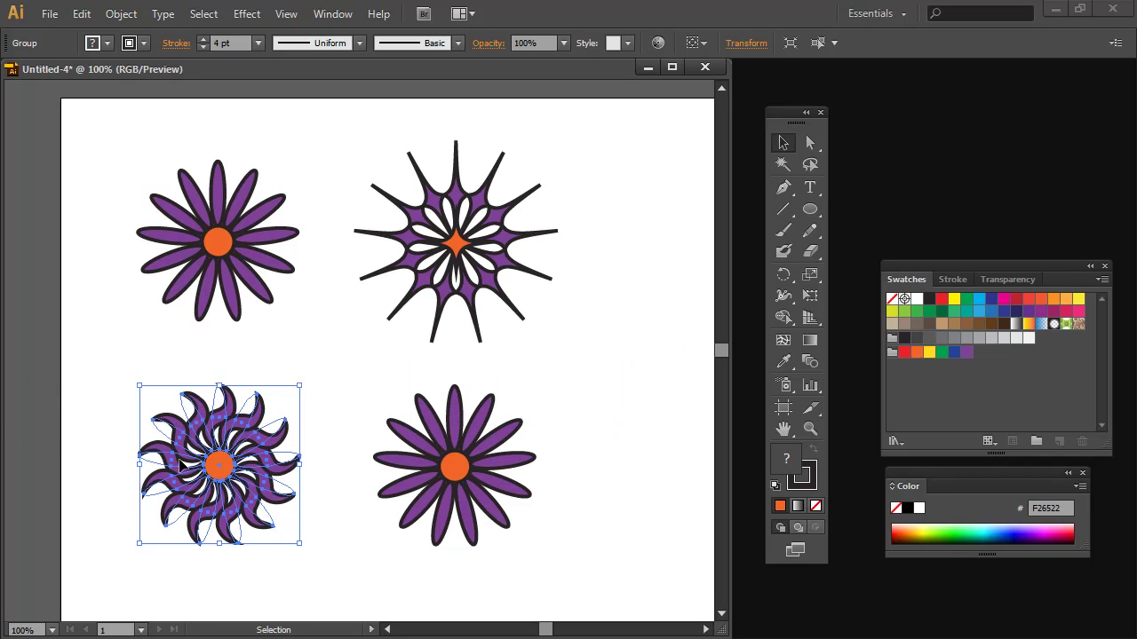
click(335, 553)
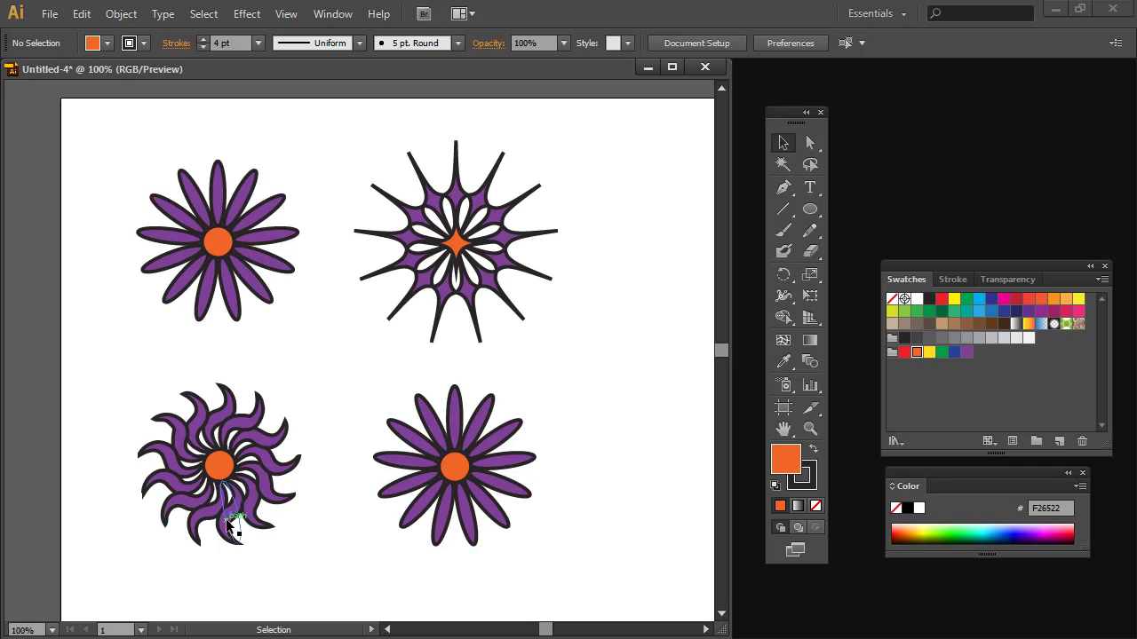
Start a Tweak effect on the lower-right flower with the live preview turned on
click(474, 484)
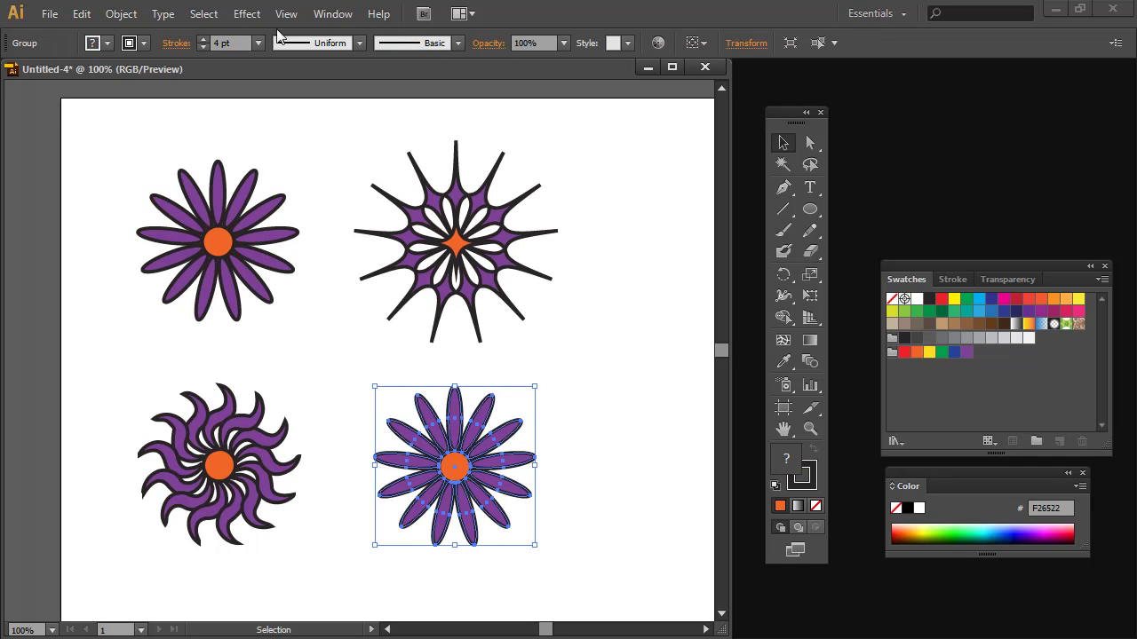
click(244, 14)
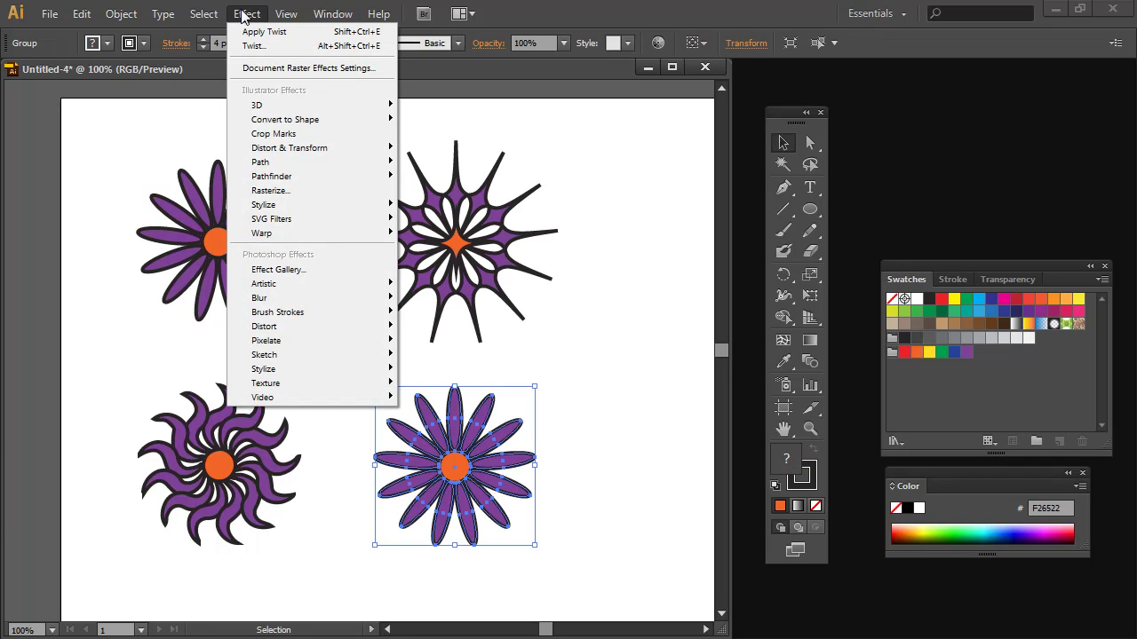
mouse_move(292, 148)
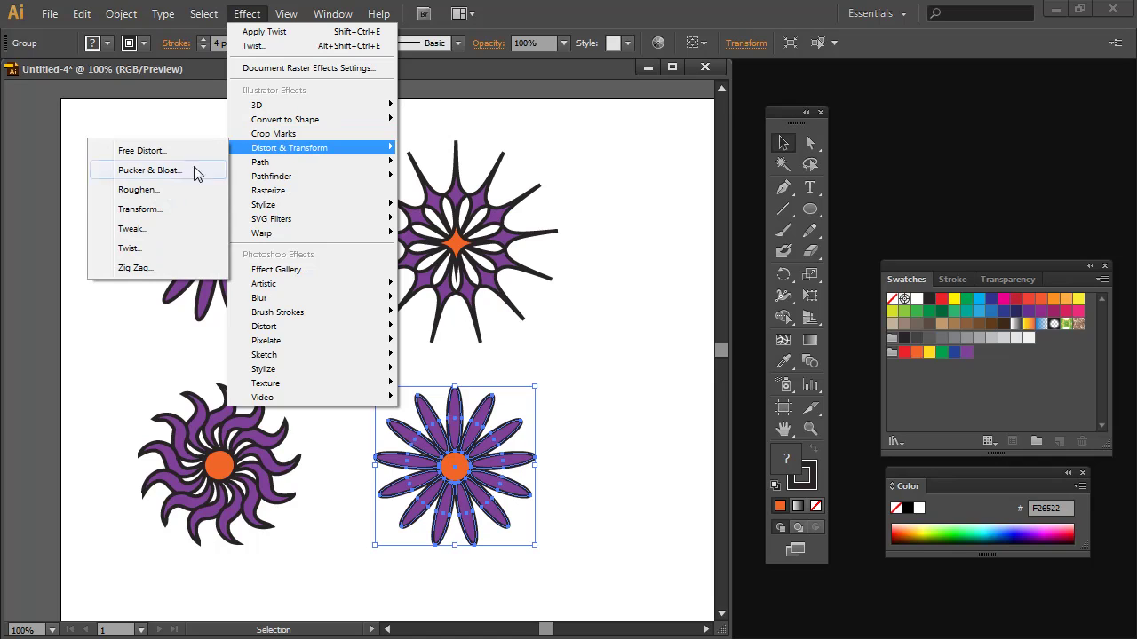
click(132, 229)
drag(737, 130, 646, 265)
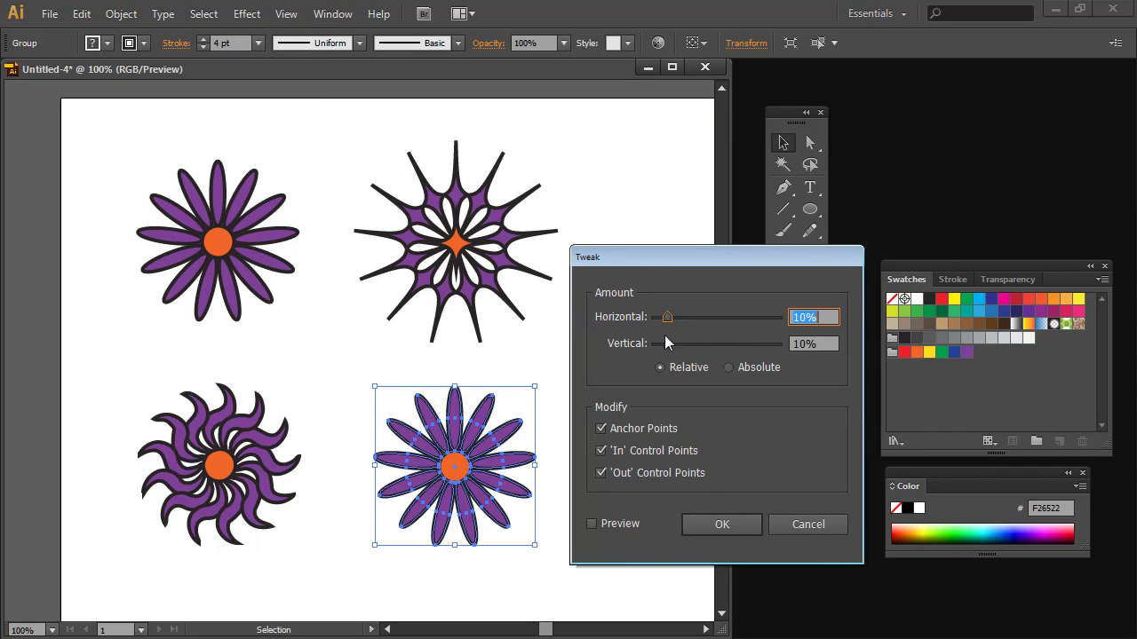
click(593, 525)
click(592, 525)
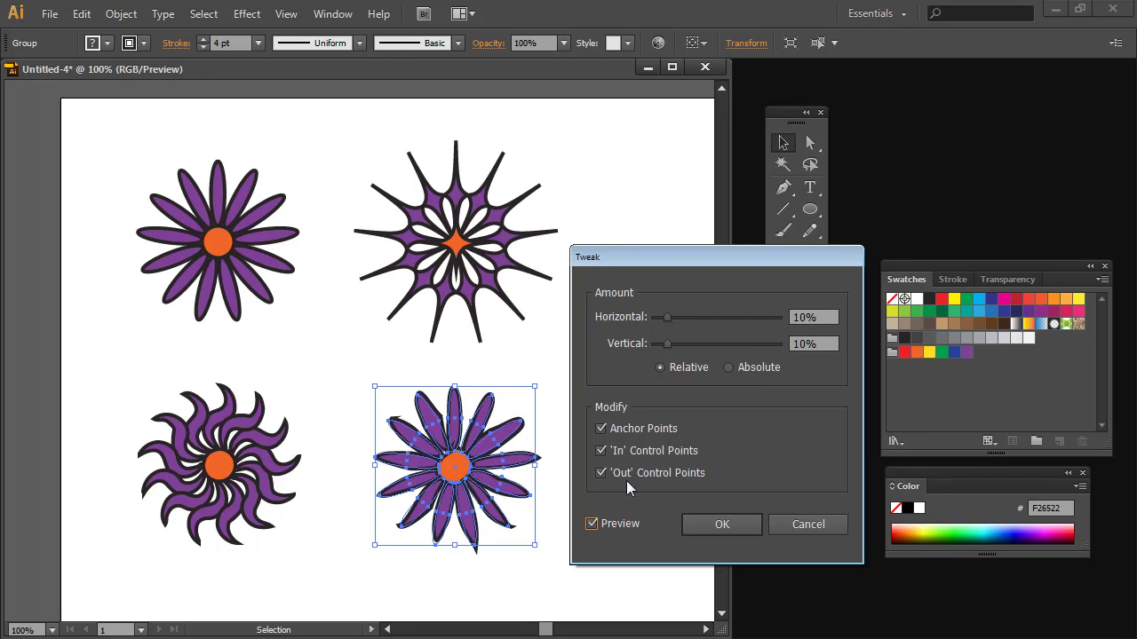
Try relative tweak amounts of 84% horizontal and 57% vertical, comparing them with absolute amounts
drag(667, 317, 752, 322)
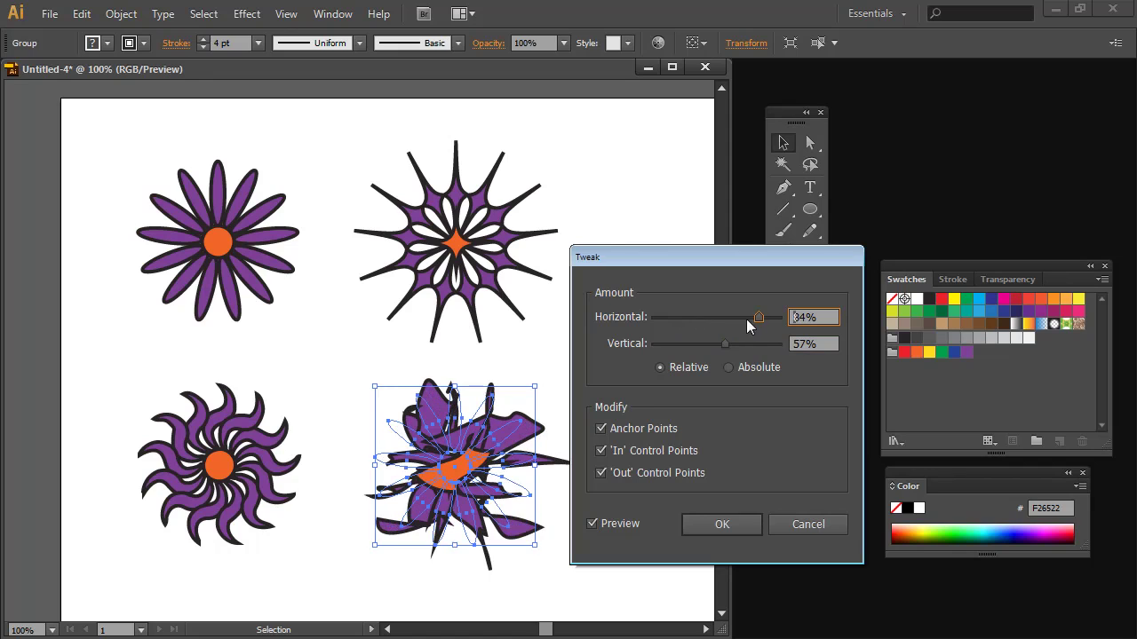
click(728, 367)
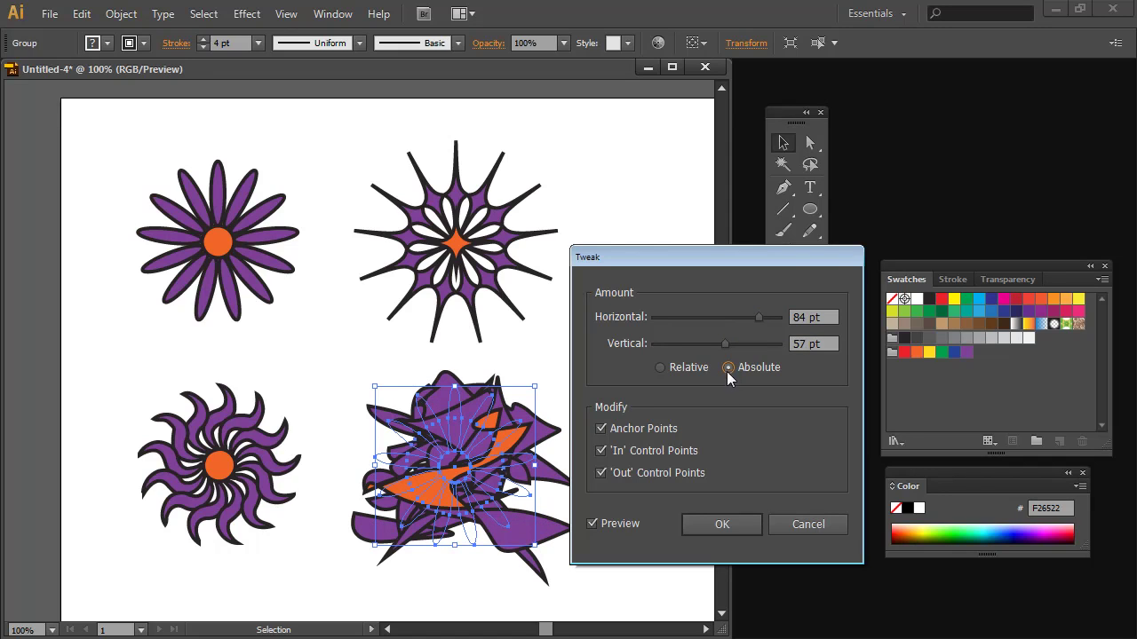
click(660, 368)
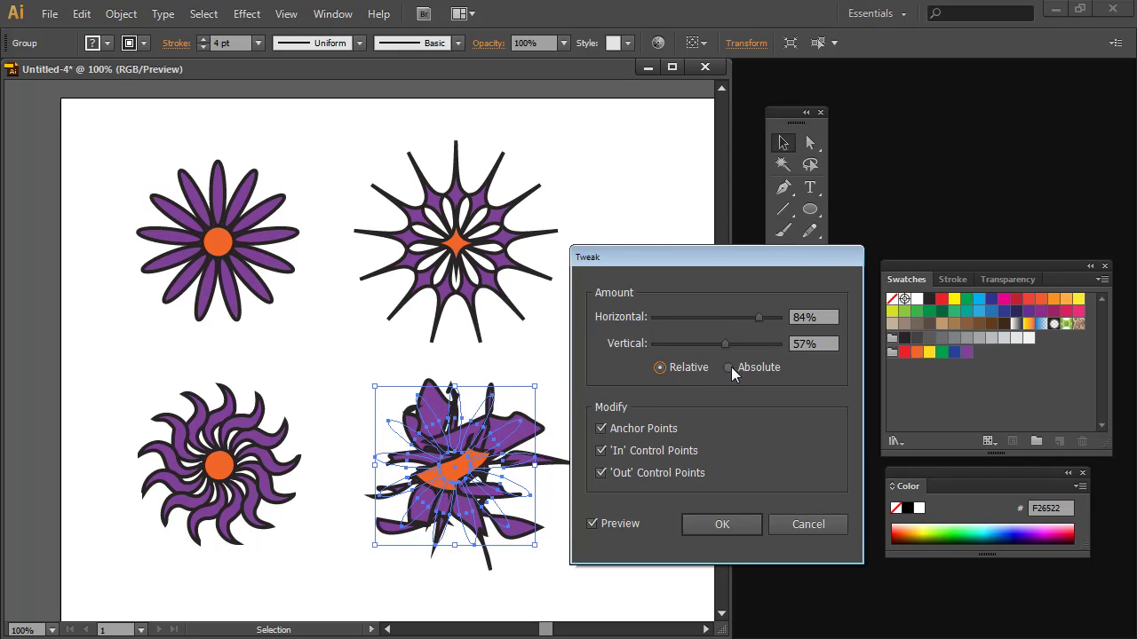
Switch the tweak to absolute amounts and set it to 60 pt horizontal and 59 pt vertical
click(729, 367)
mouse_move(721, 342)
mouse_down()
mouse_move(735, 317)
mouse_move(717, 320)
mouse_up()
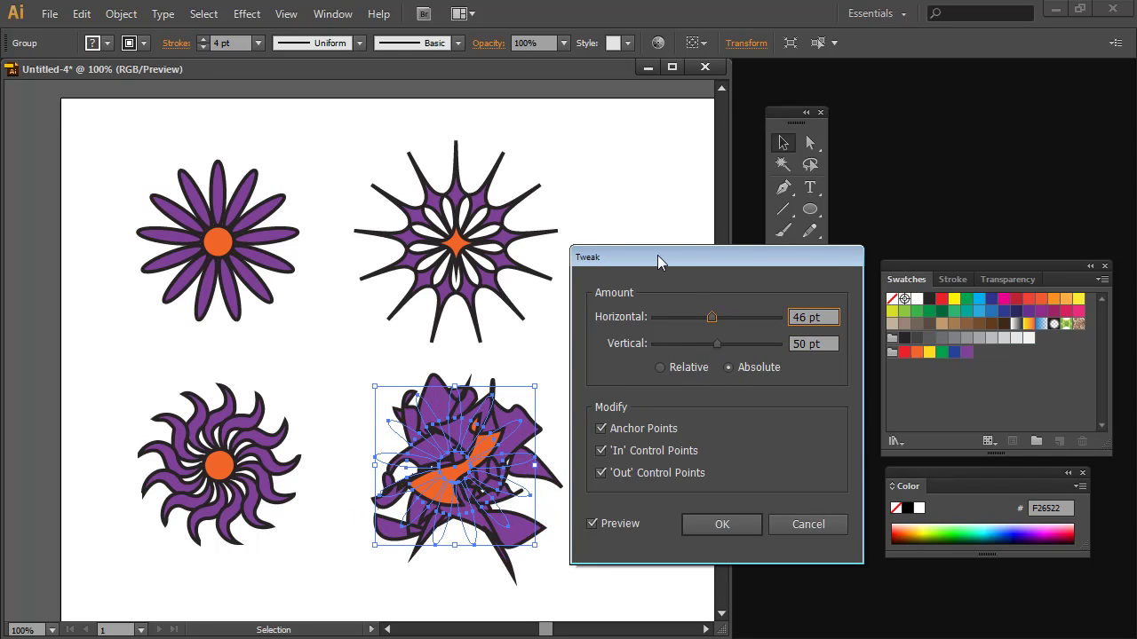
drag(657, 254, 662, 239)
drag(706, 328, 733, 305)
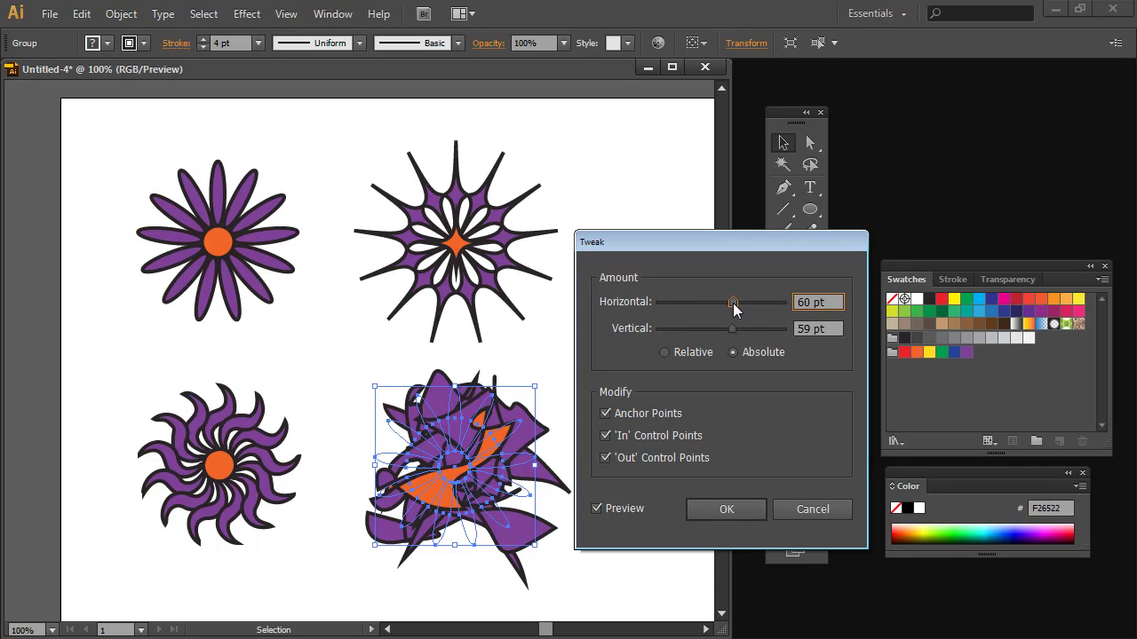
Try the tweak without the anchor points, 'In' control points and 'Out' control points, and restore all three options
click(605, 414)
click(604, 414)
click(605, 435)
click(605, 435)
click(606, 457)
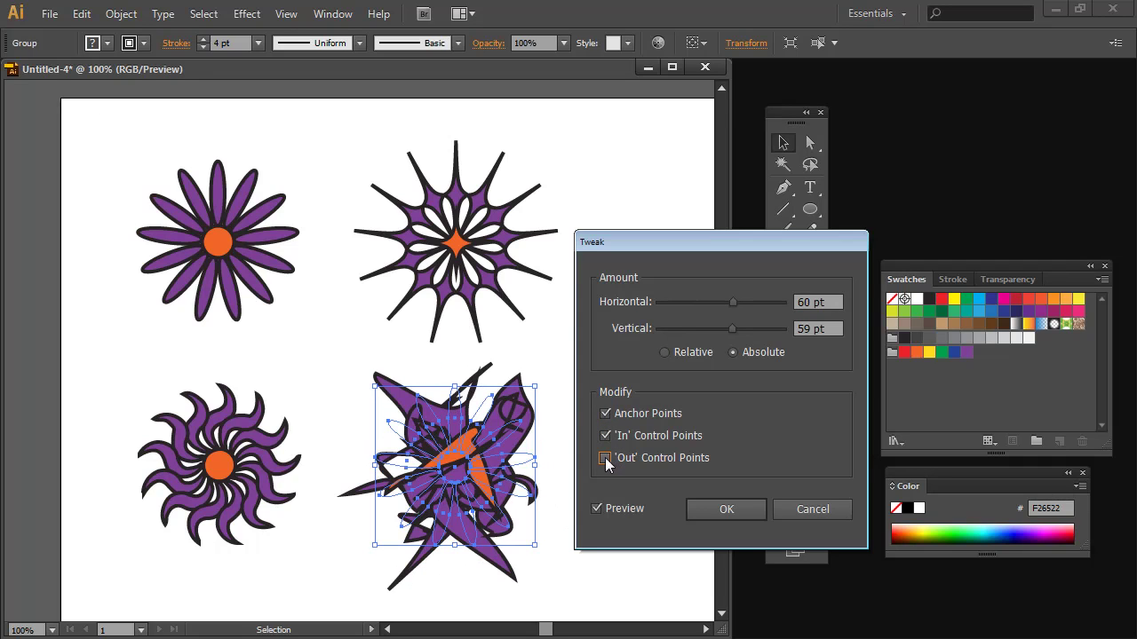
click(606, 458)
click(605, 434)
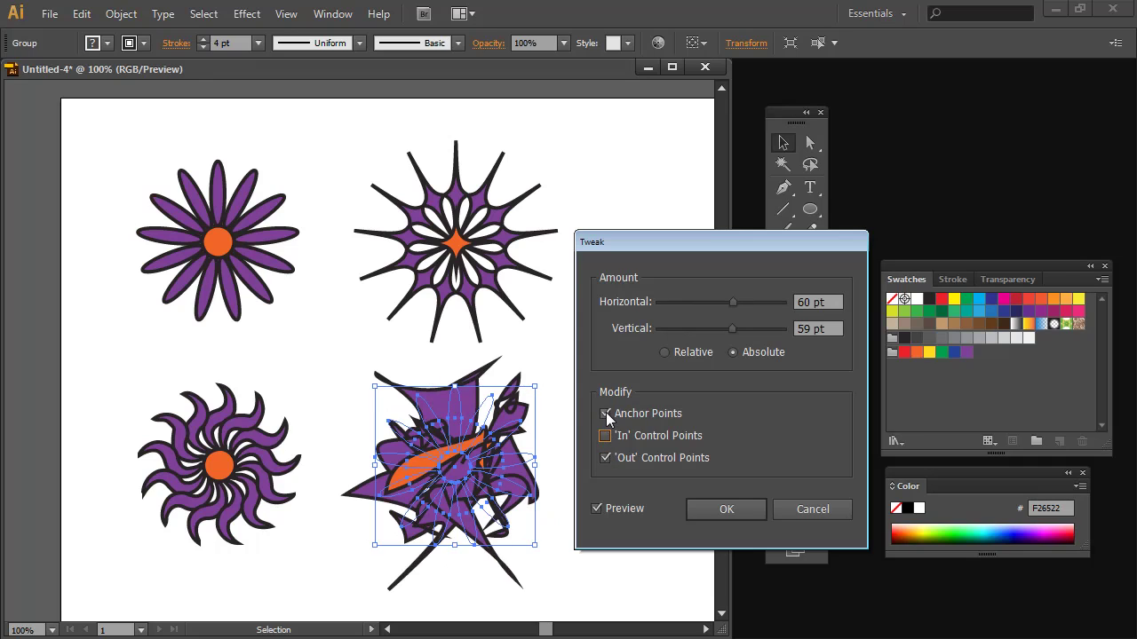
click(606, 413)
click(605, 434)
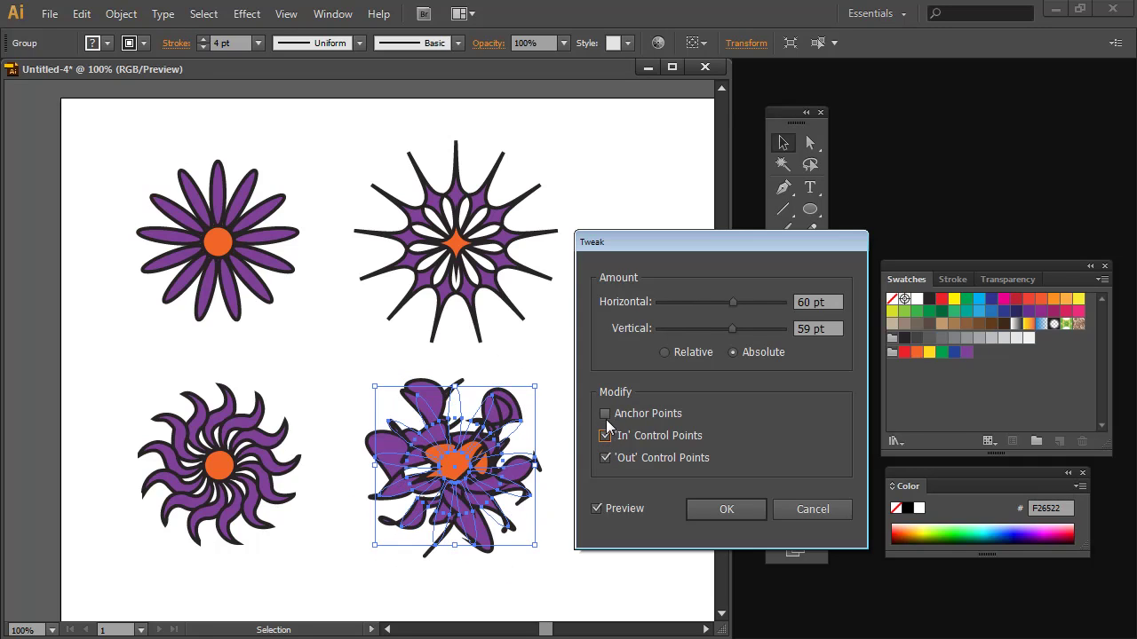
click(606, 414)
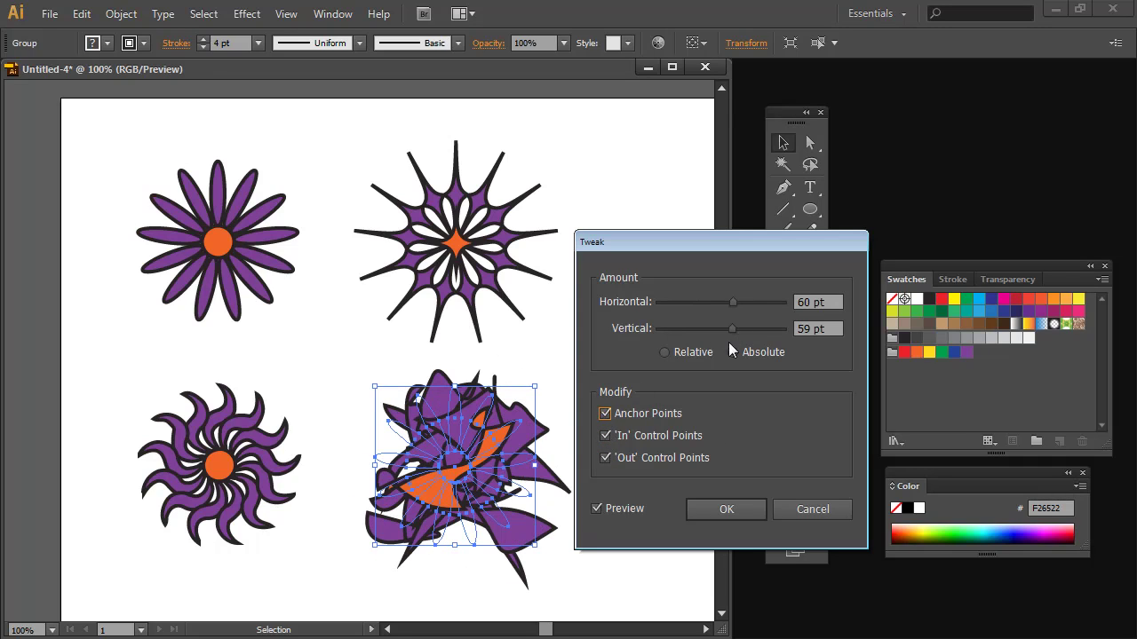
Apply the Tweak effect to the lower-right flower and expand its appearance into editable paths
click(723, 507)
click(629, 532)
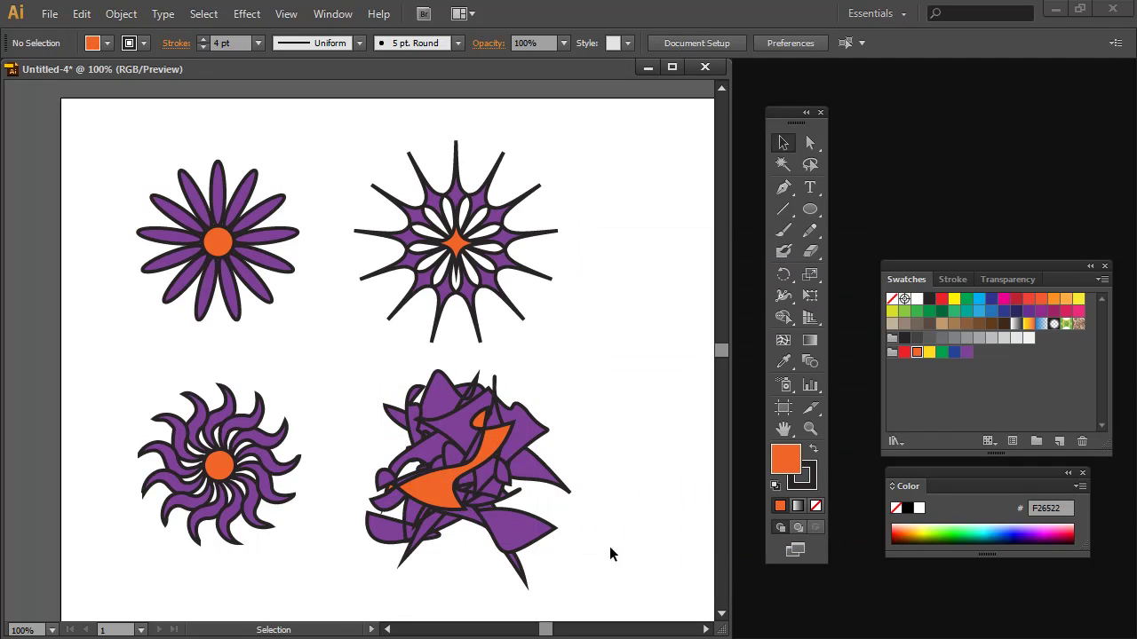
click(471, 441)
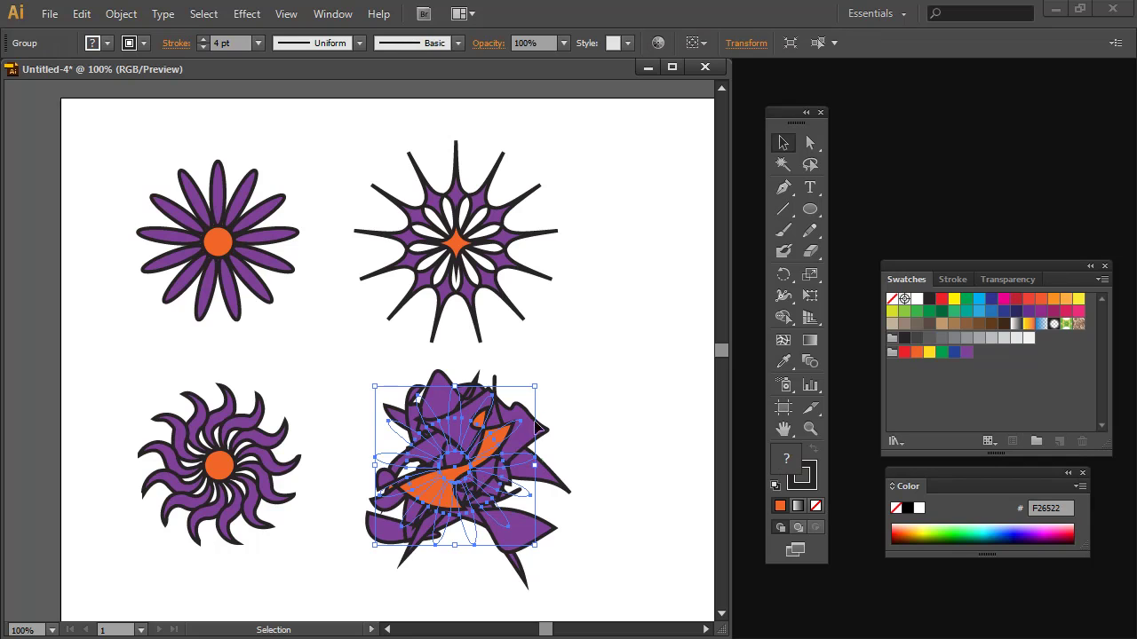
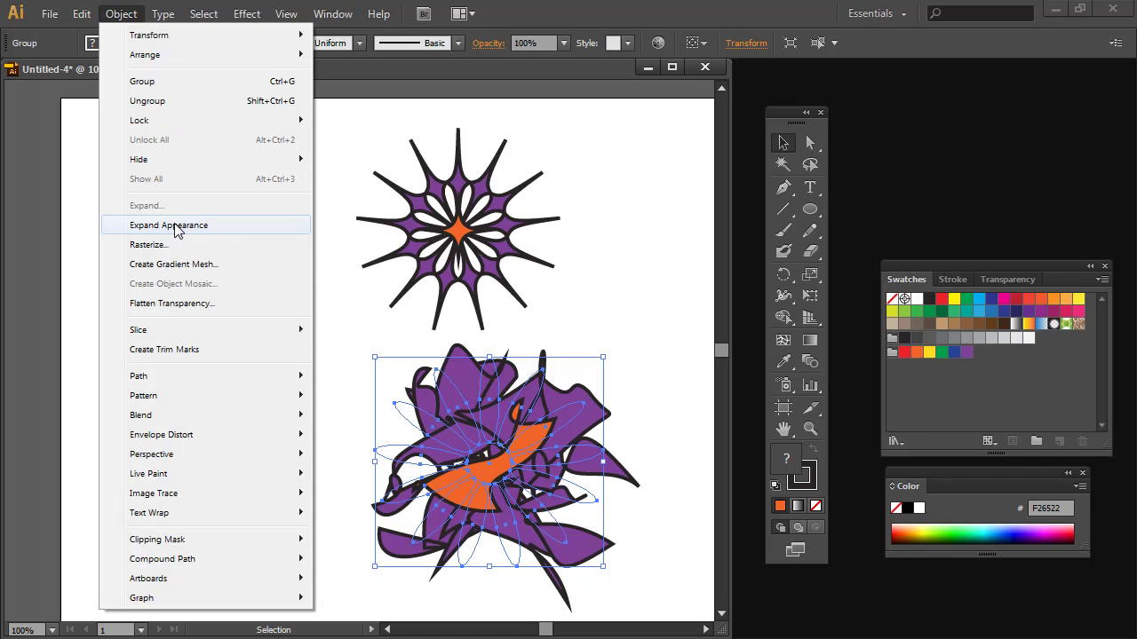
click(668, 464)
click(610, 462)
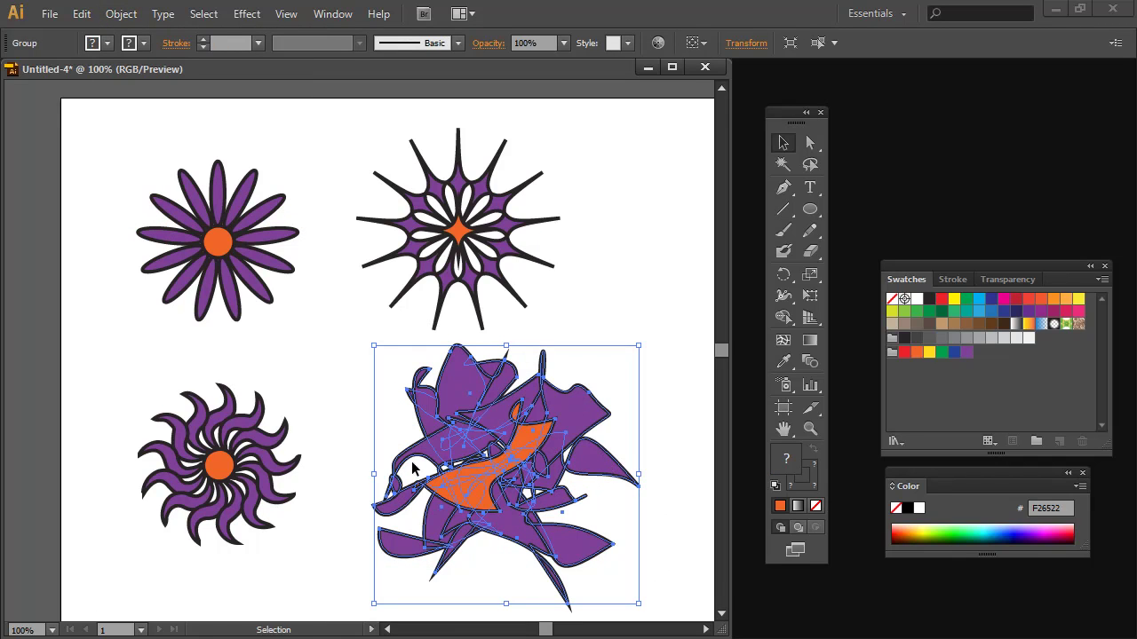
Expand the appearance of the twisted lower-left flower, inspect its selected paths and deselect it
click(190, 405)
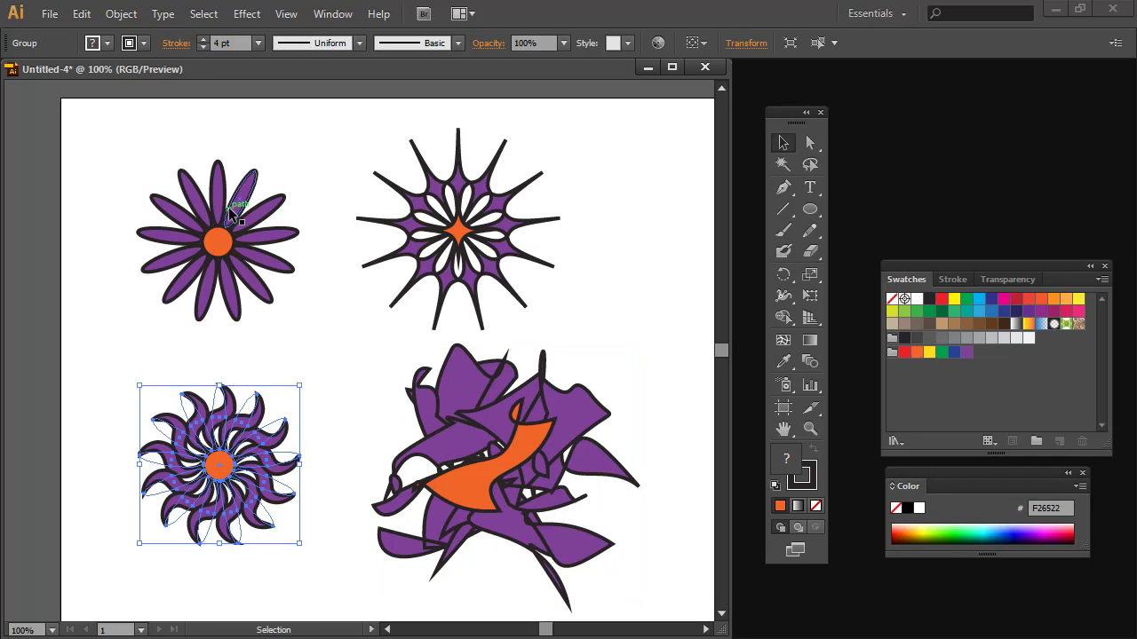
click(120, 13)
click(235, 224)
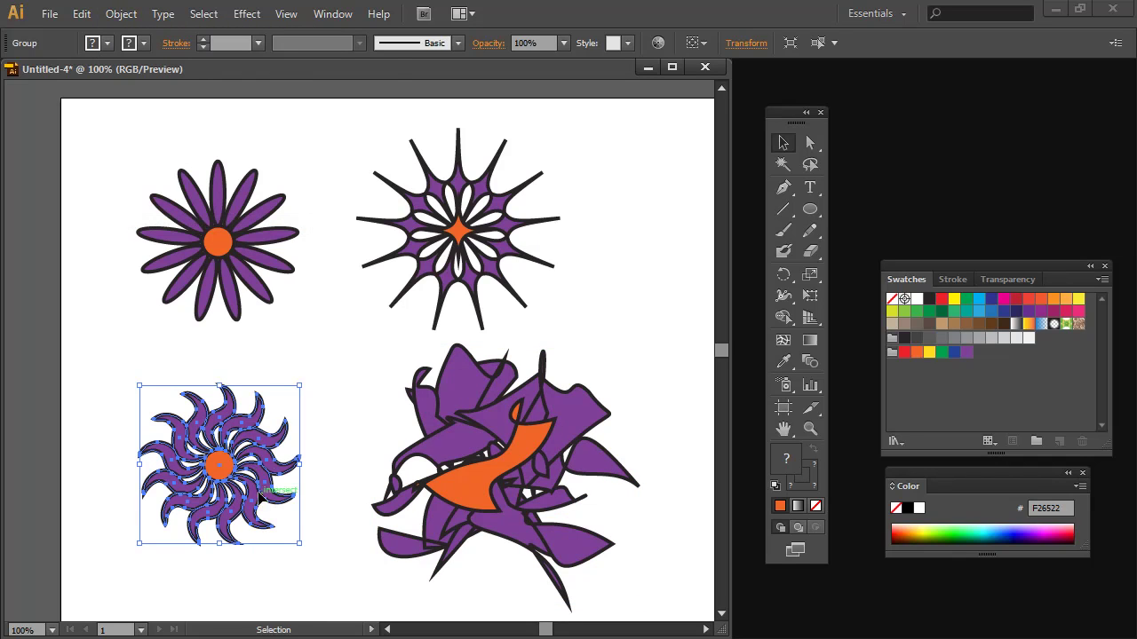
click(289, 584)
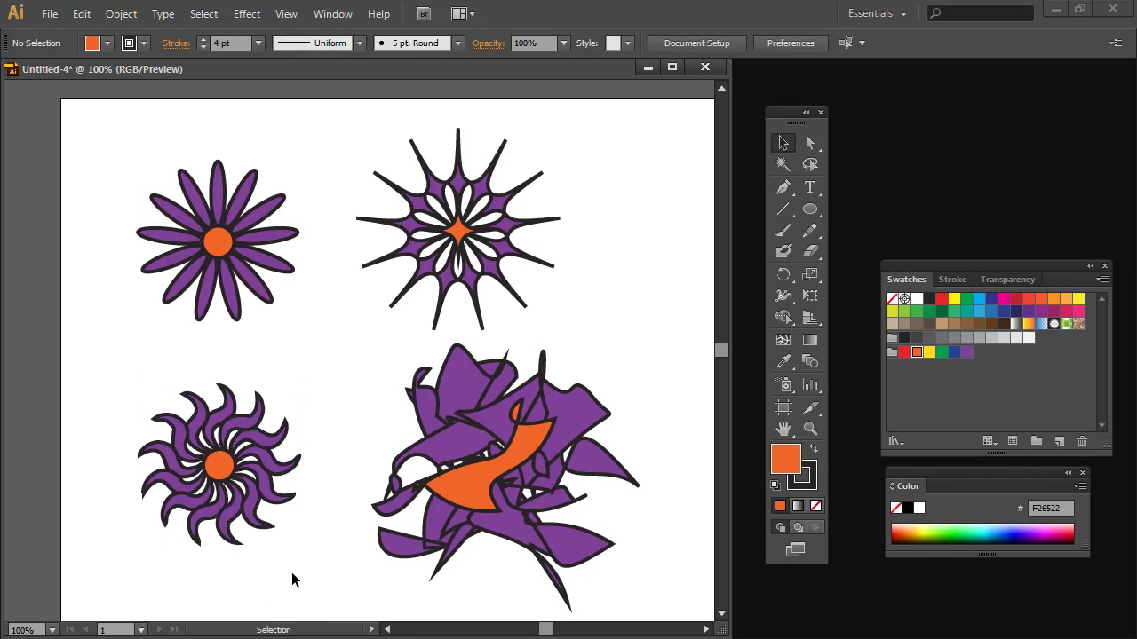
click(276, 500)
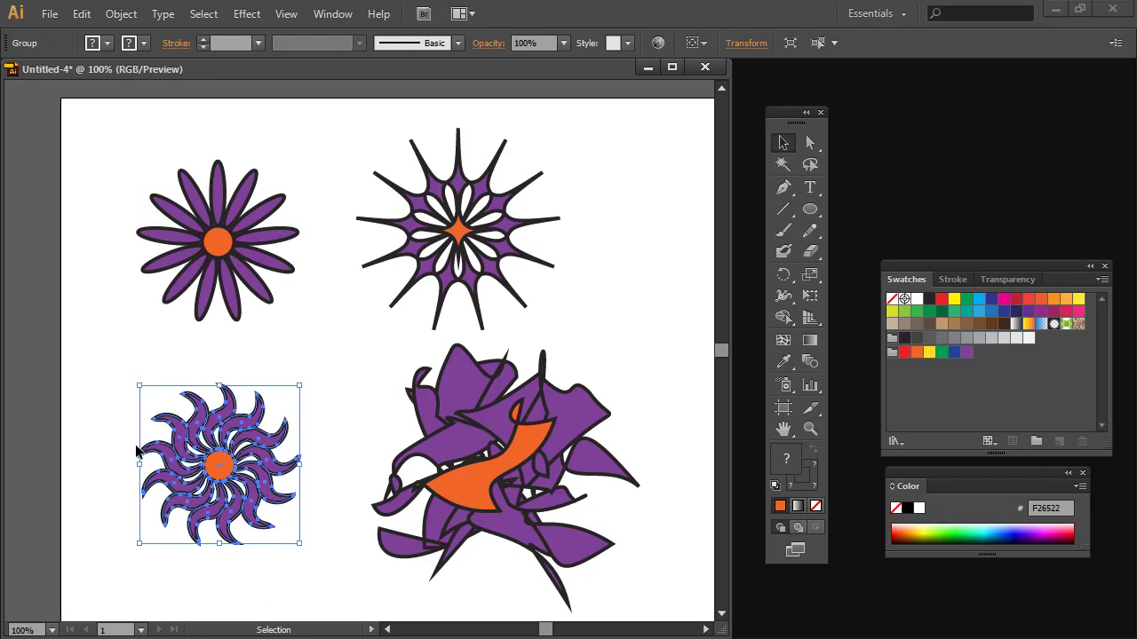
click(579, 242)
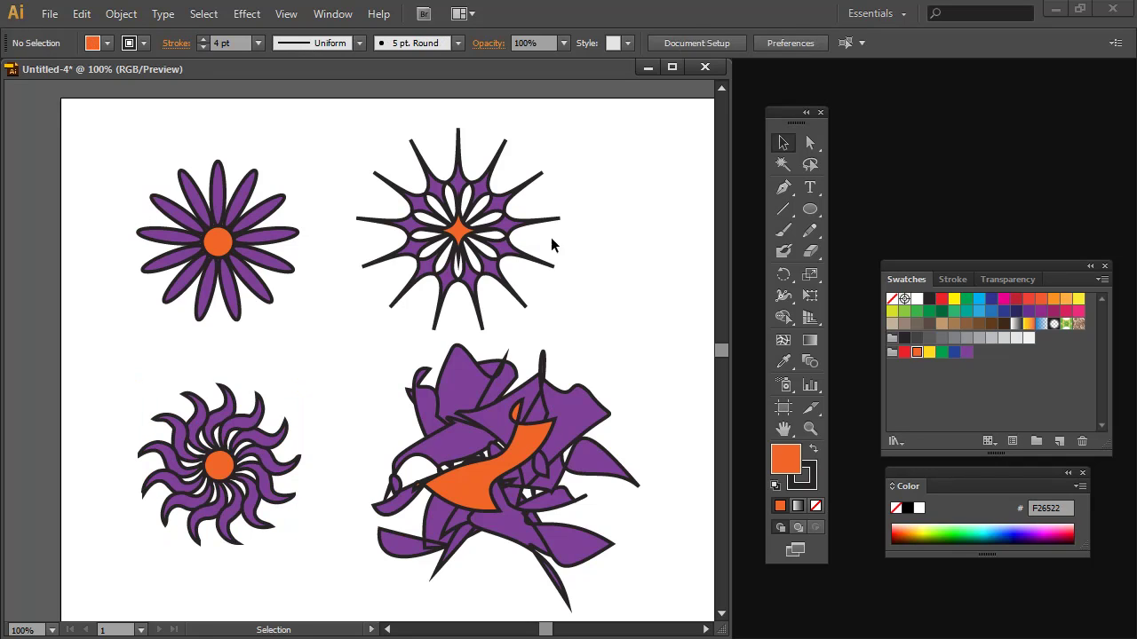
Expand the appearance of the spiky upper-right flower and clear the selection
click(542, 260)
click(120, 15)
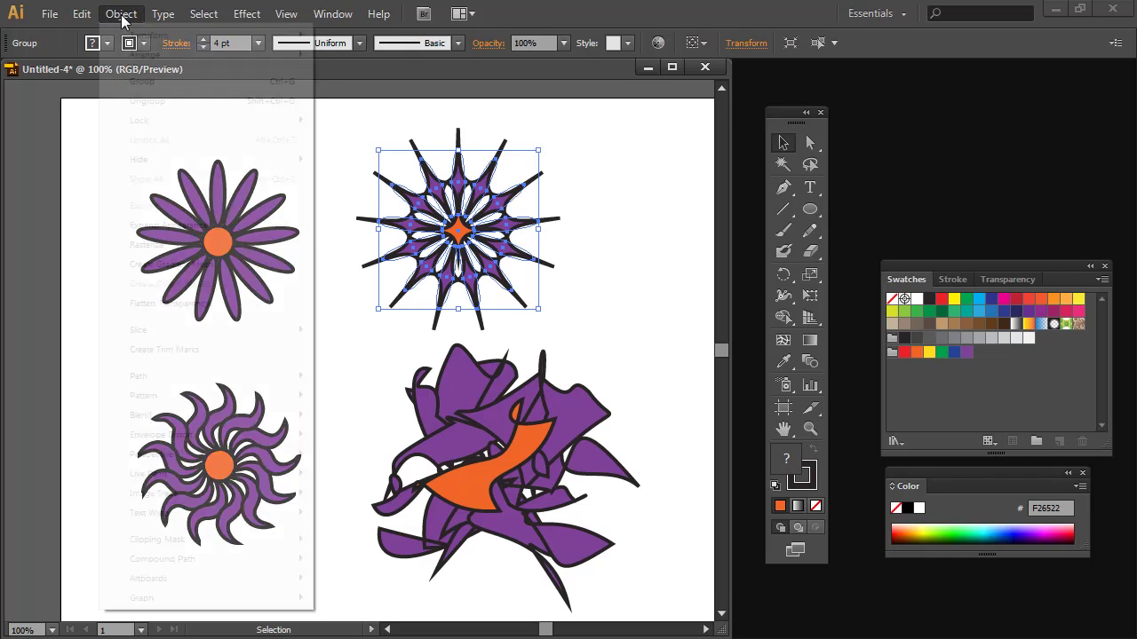
click(236, 225)
click(595, 245)
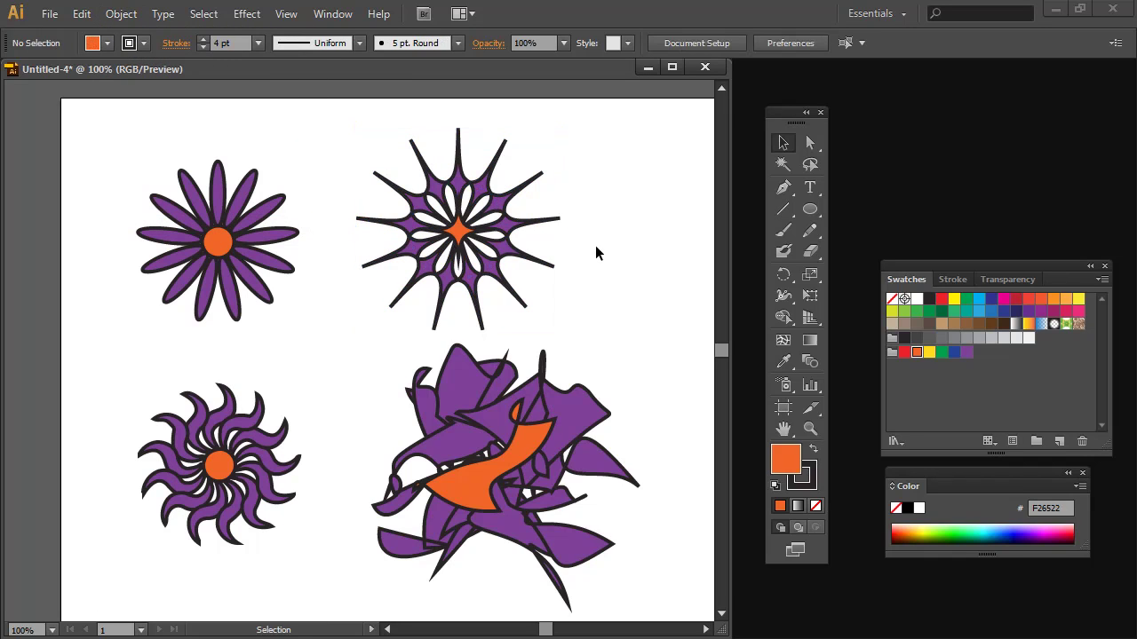
Move the whole expanded spiky flower slightly up and to the right on the artboard, and deselect it
drag(550, 222, 592, 203)
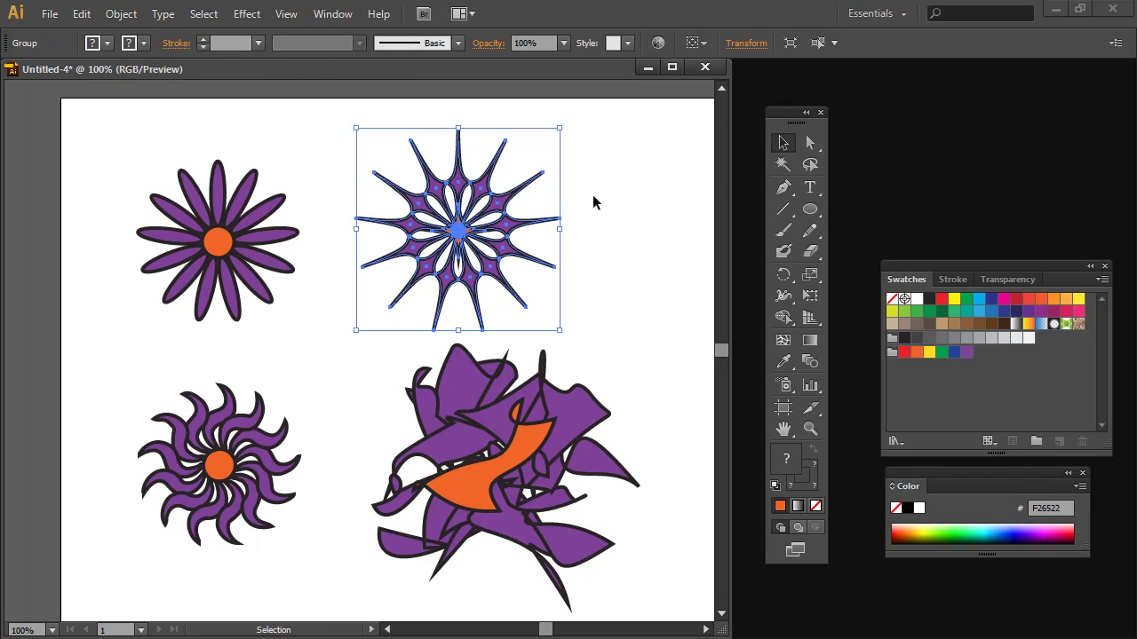
click(799, 146)
drag(513, 217, 572, 192)
click(552, 235)
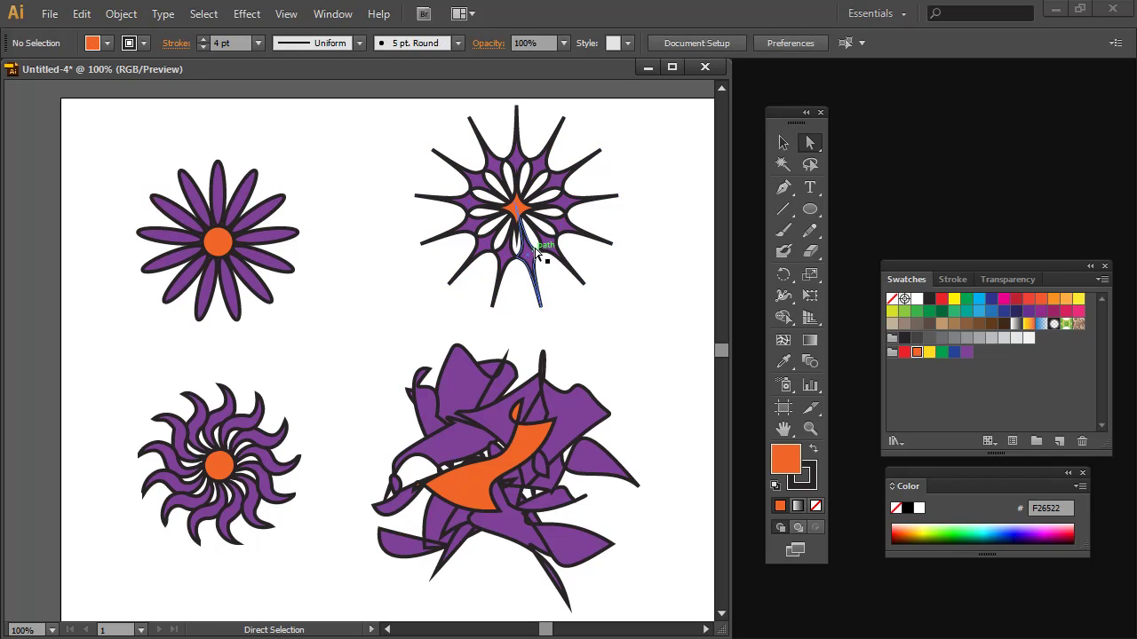
Try reshaping and pulling apart individual petal paths on the right side of the spiky flower with Direct Selection
click(539, 258)
drag(540, 247, 584, 294)
click(593, 235)
mouse_move(573, 229)
mouse_down()
mouse_move(643, 274)
mouse_move(562, 224)
mouse_move(625, 238)
mouse_move(573, 204)
mouse_move(595, 206)
mouse_move(615, 224)
mouse_move(572, 198)
mouse_move(565, 206)
mouse_move(633, 213)
mouse_move(623, 199)
mouse_move(634, 172)
mouse_move(627, 188)
mouse_move(586, 193)
mouse_up()
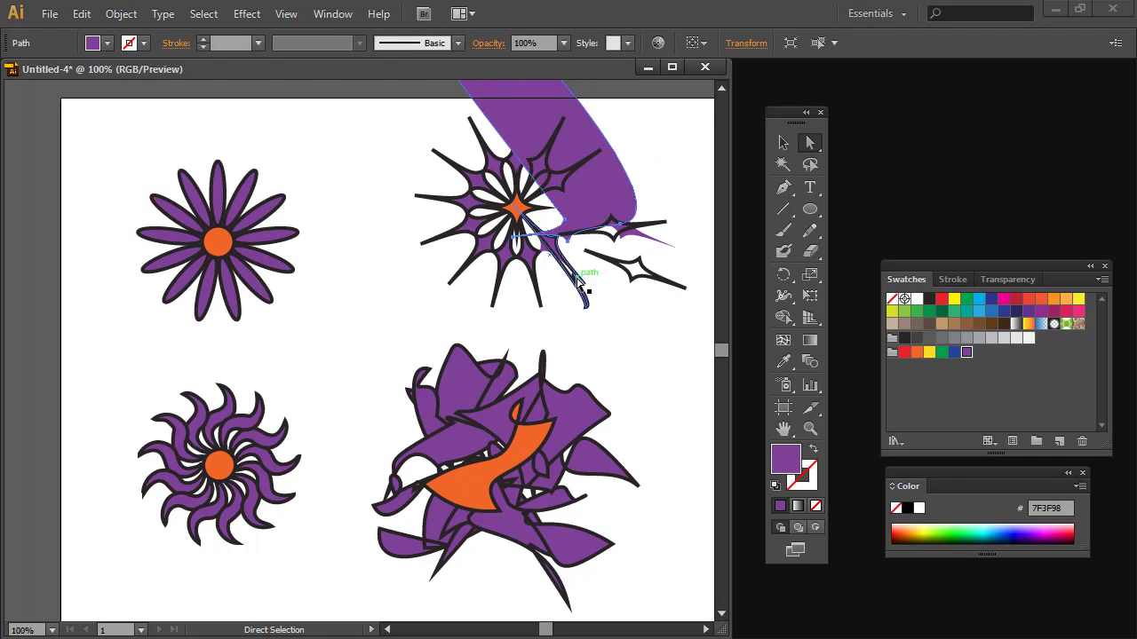
Undo the petal path edits on the spiky flower and clear the selection
key(ctrl+z)
key(ctrl+z)
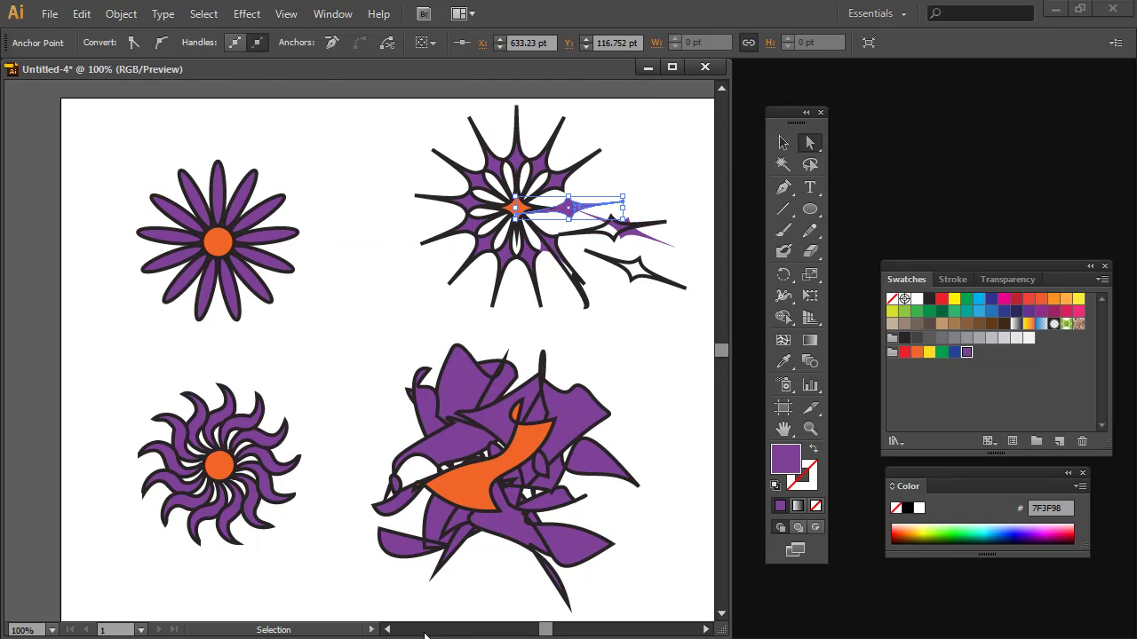
key(v)
key(ctrl+z)
key(ctrl+z)
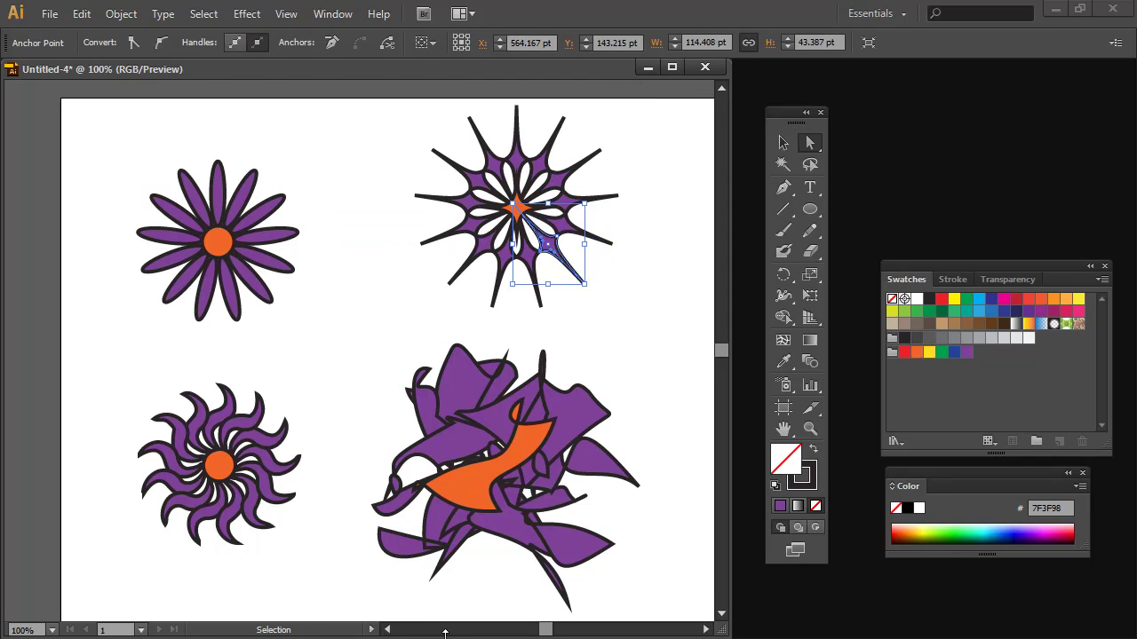
click(601, 279)
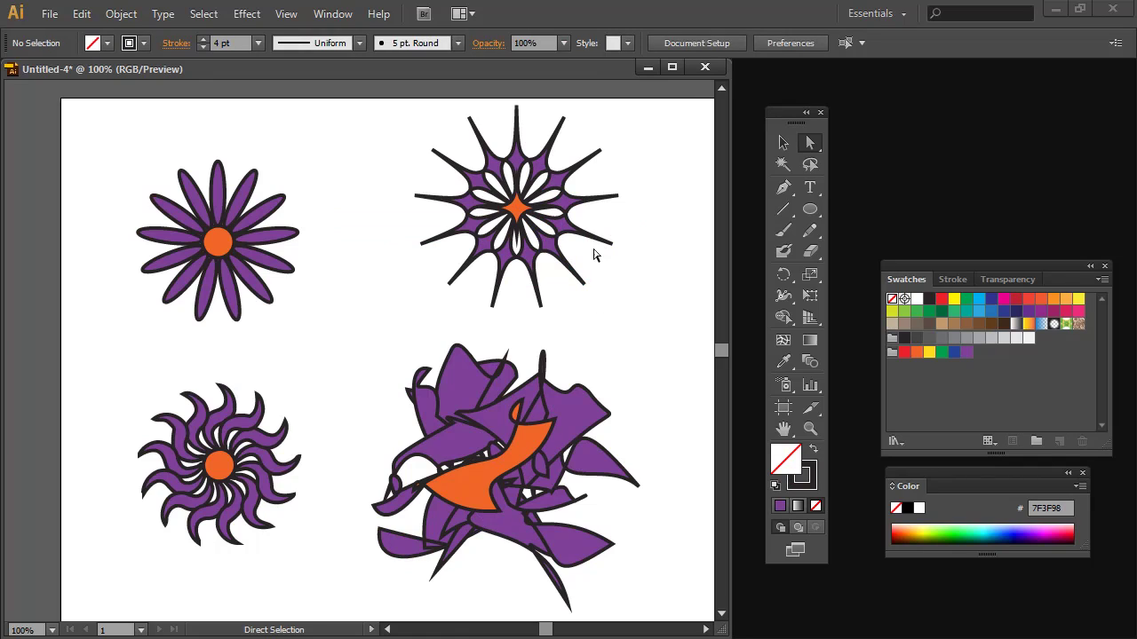